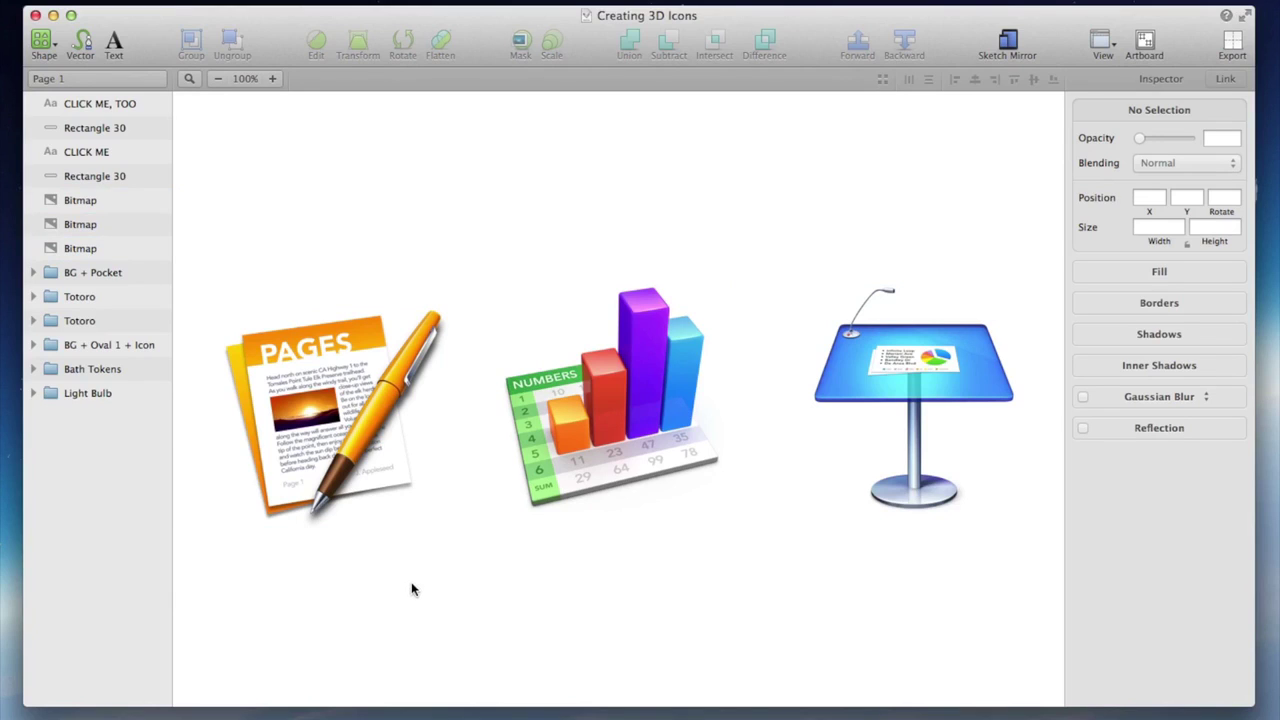
Browse the Light Bulb, Pocket, gauge, Totoro and Bath Tokens artboards, then select Bath Tokens
{"action": "scroll", "coordinate": [891, 606], "scroll_direction": "down", "scroll_amount": 5}
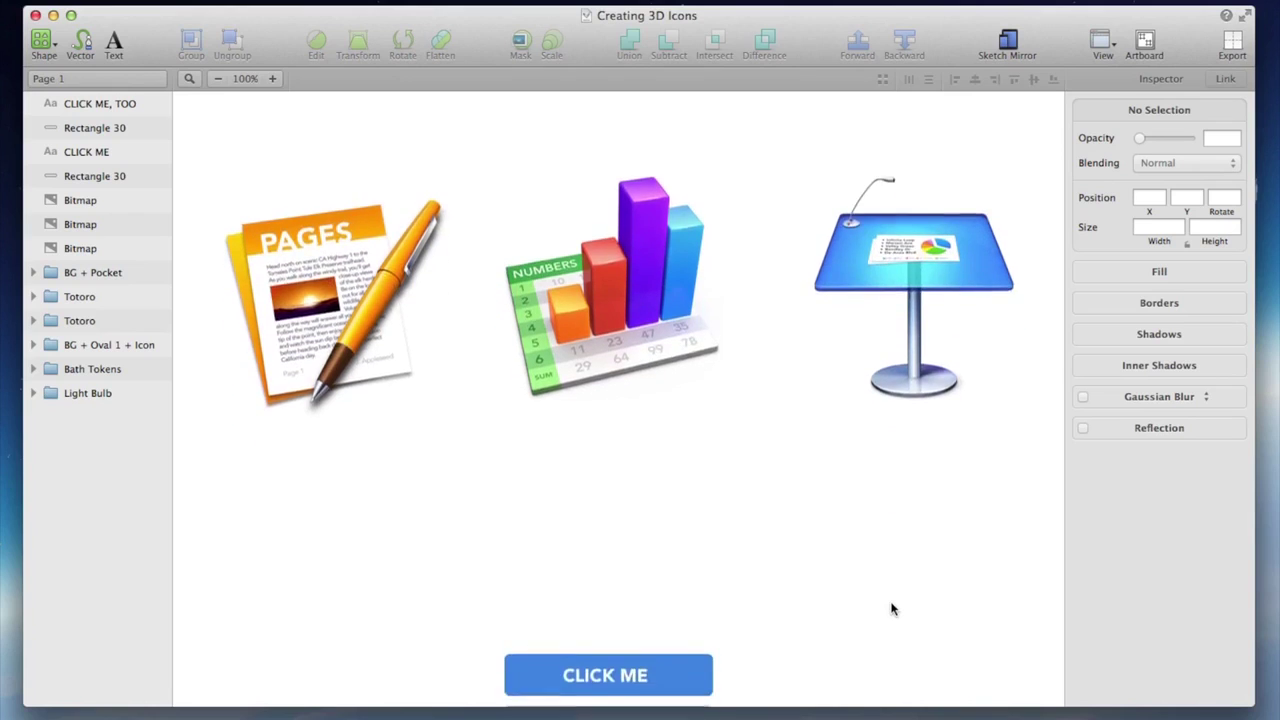
{"action": "scroll", "coordinate": [891, 606], "scroll_direction": "down", "scroll_amount": 3}
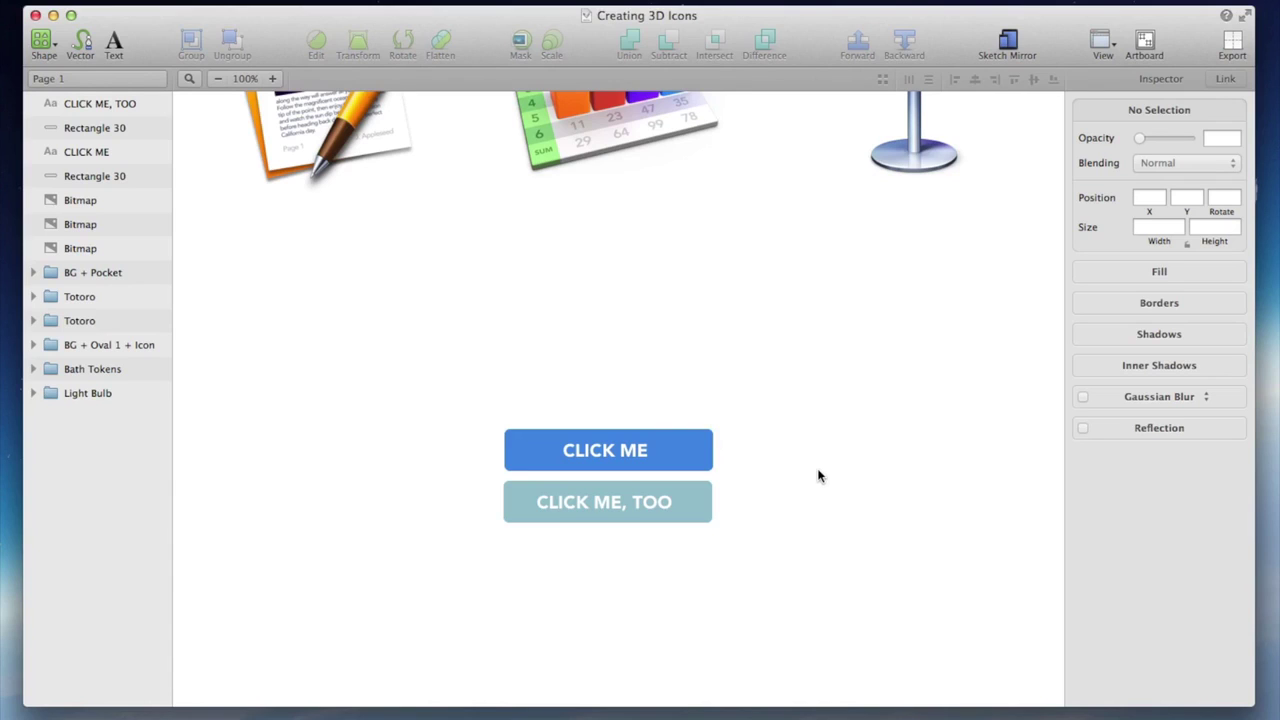
{"action": "scroll", "coordinate": [818, 476], "scroll_direction": "down", "scroll_amount": 10}
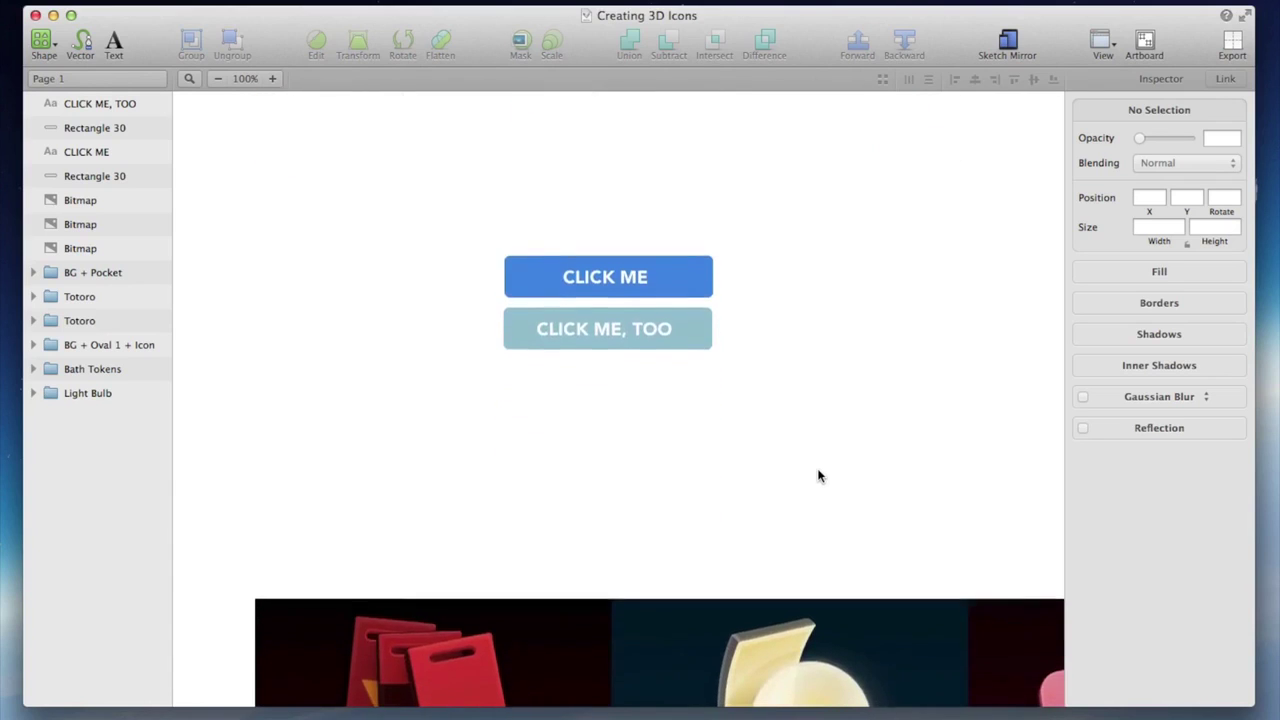
{"action": "scroll", "coordinate": [818, 476], "scroll_direction": "down", "scroll_amount": 10}
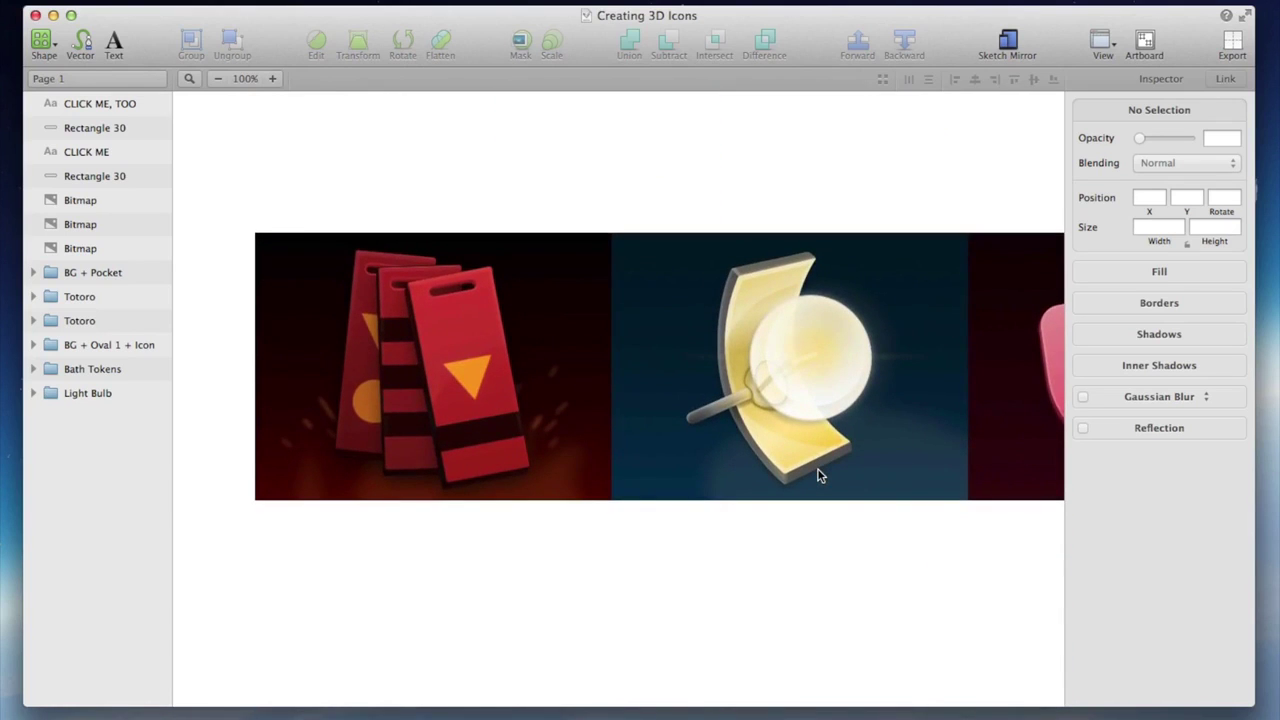
{"action": "scroll", "coordinate": [818, 476], "scroll_direction": "right", "scroll_amount": 2}
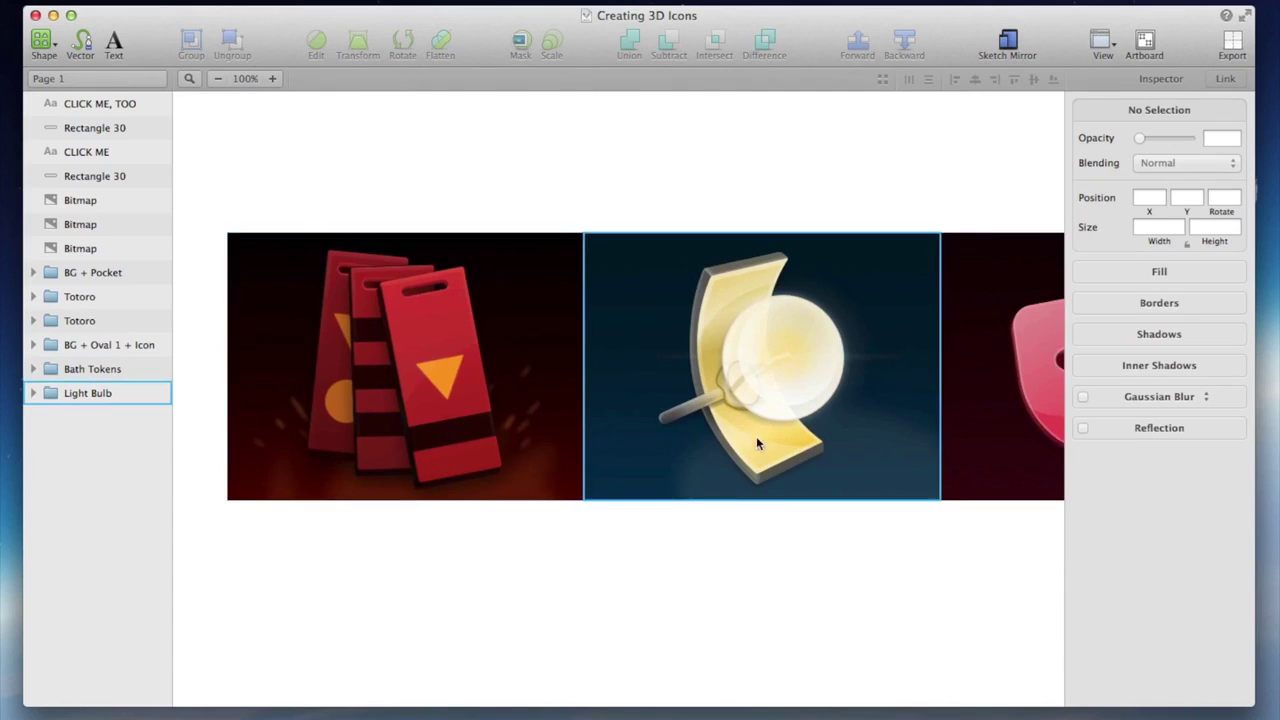
{"action": "scroll", "coordinate": [826, 447], "scroll_direction": "right", "scroll_amount": 5}
{"action": "scroll", "coordinate": [826, 447], "scroll_direction": "right", "scroll_amount": 20}
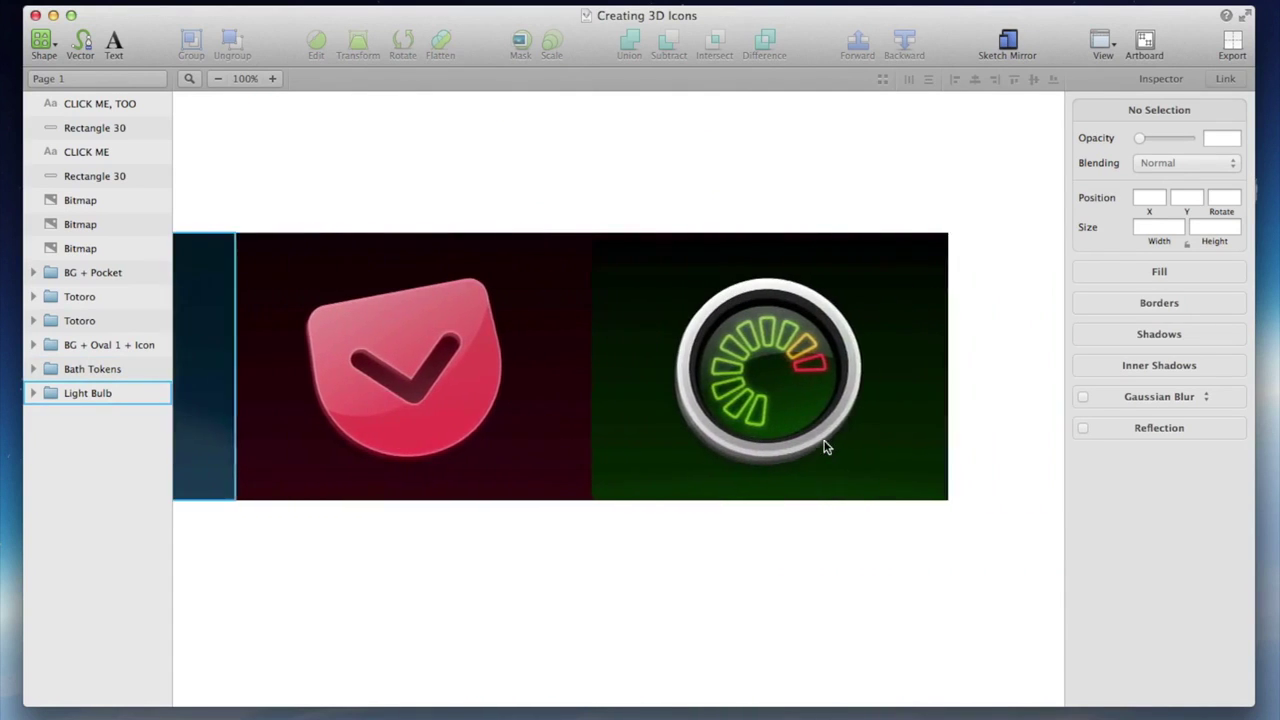
{"action": "scroll", "coordinate": [824, 447], "scroll_direction": "right", "scroll_amount": 15}
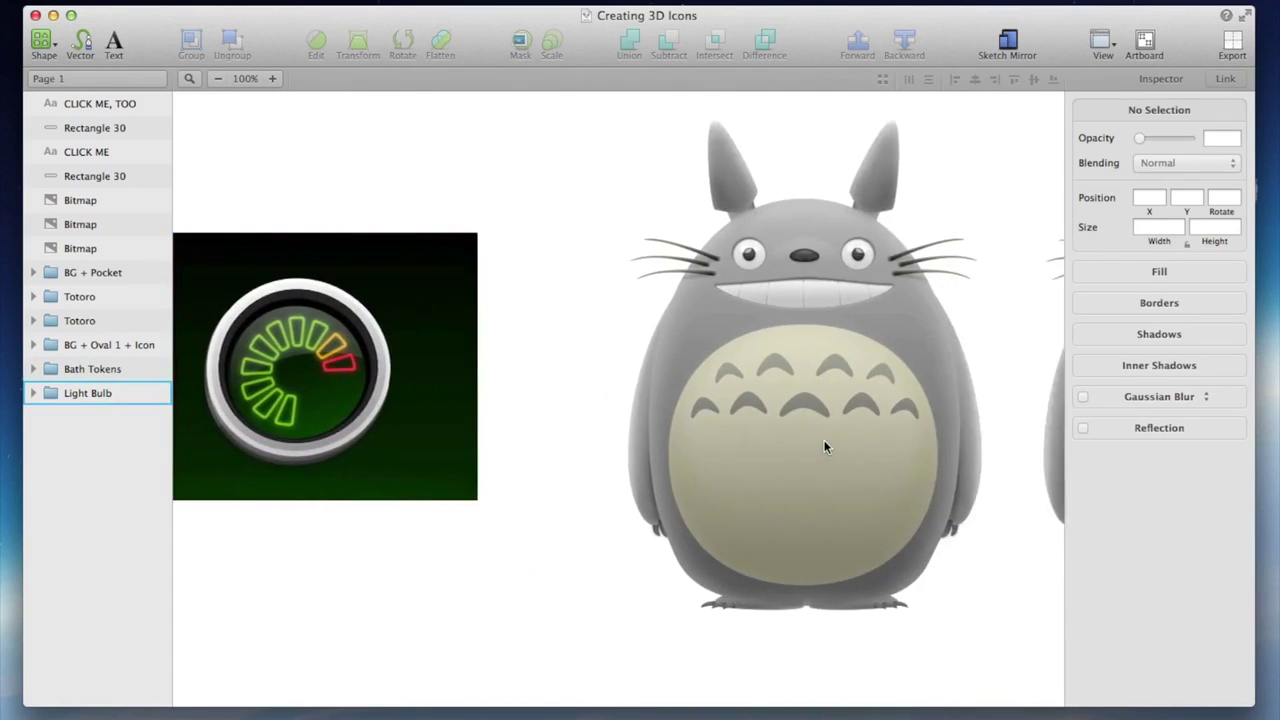
{"action": "scroll", "coordinate": [824, 447], "scroll_direction": "right", "scroll_amount": 9}
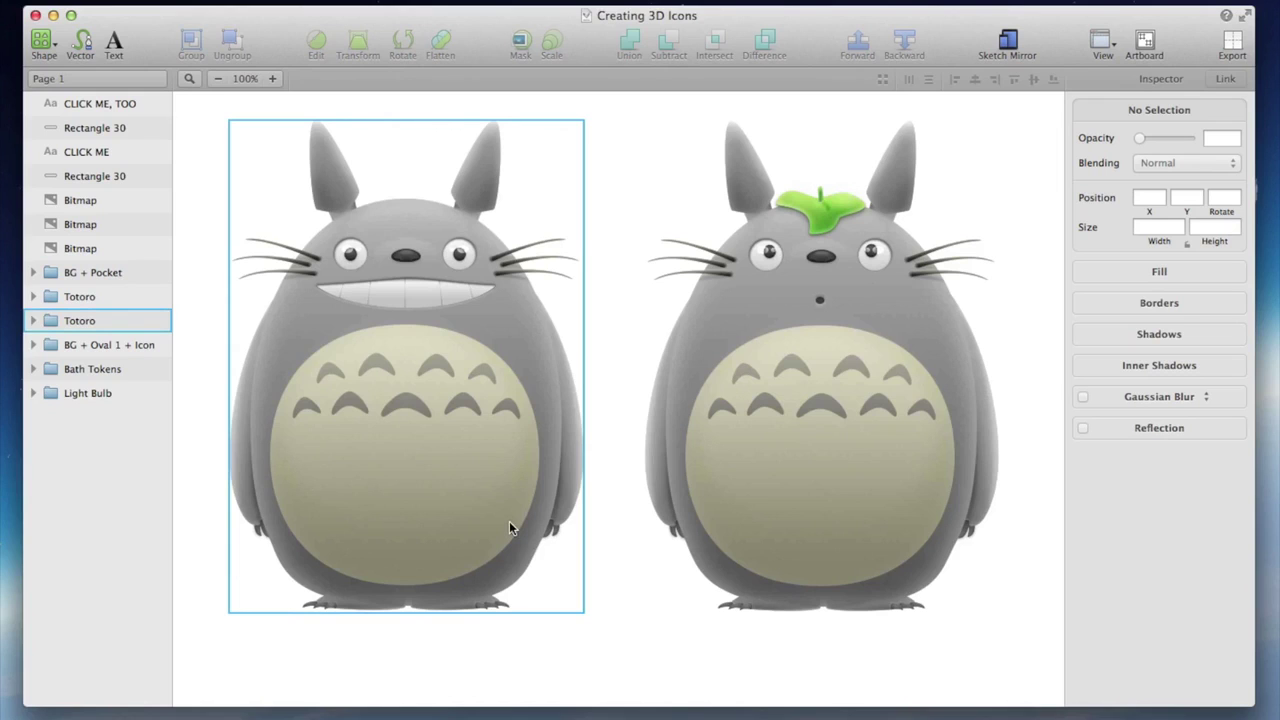
{"action": "scroll", "coordinate": [509, 521], "scroll_direction": "up", "scroll_amount": 2}
{"action": "scroll", "coordinate": [509, 521], "scroll_direction": "left", "scroll_amount": 2}
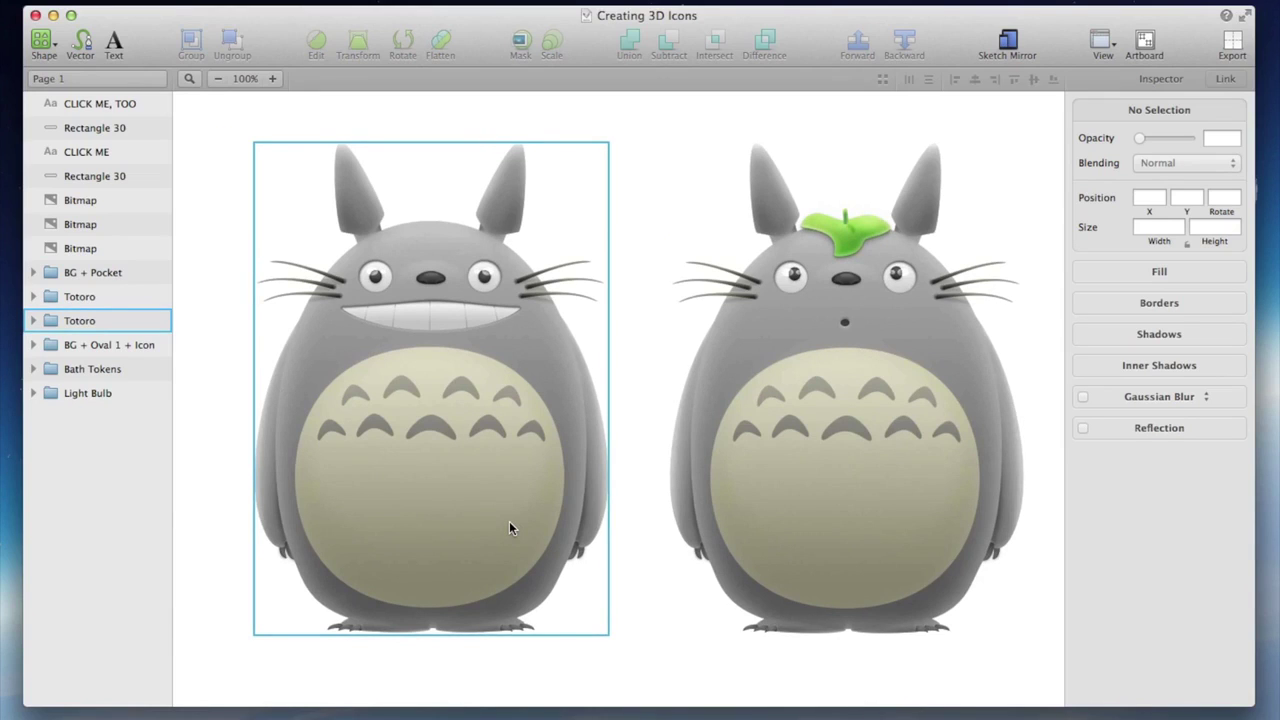
{"action": "scroll", "coordinate": [509, 521], "scroll_direction": "left", "scroll_amount": 15}
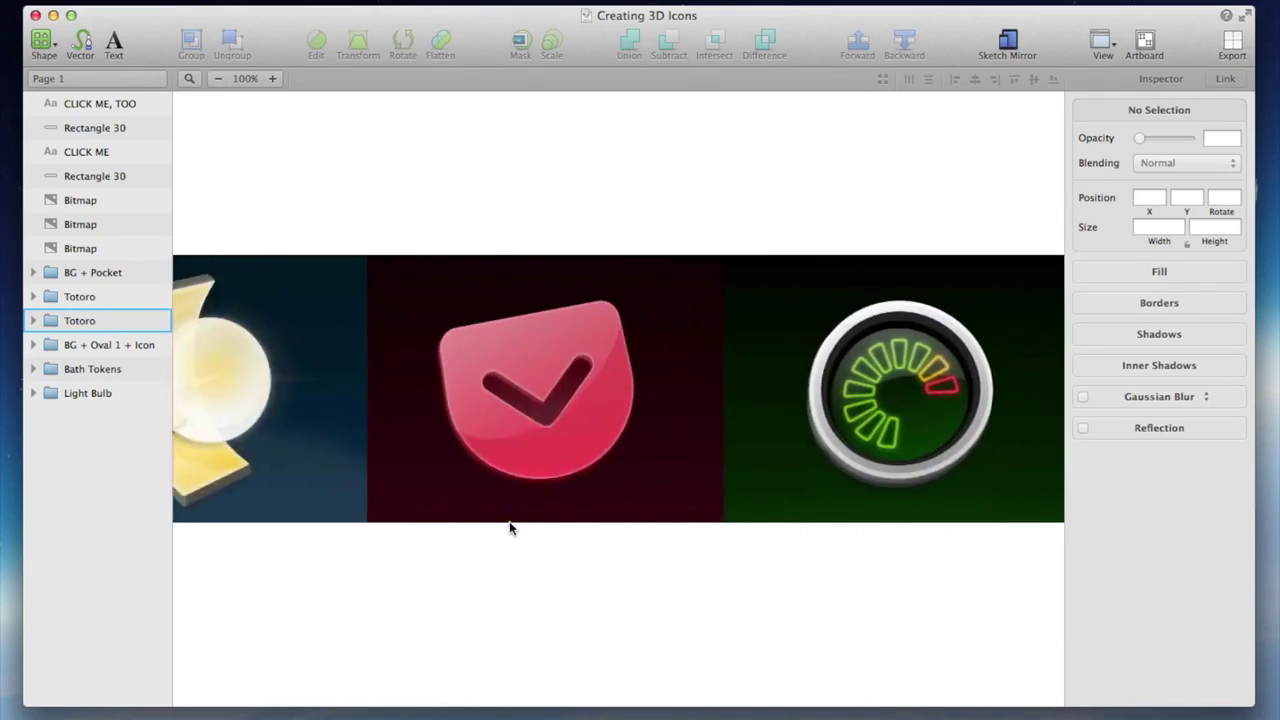
{"action": "scroll", "coordinate": [510, 527], "scroll_direction": "left", "scroll_amount": 5}
{"action": "left_click", "coordinate": [553, 423]}
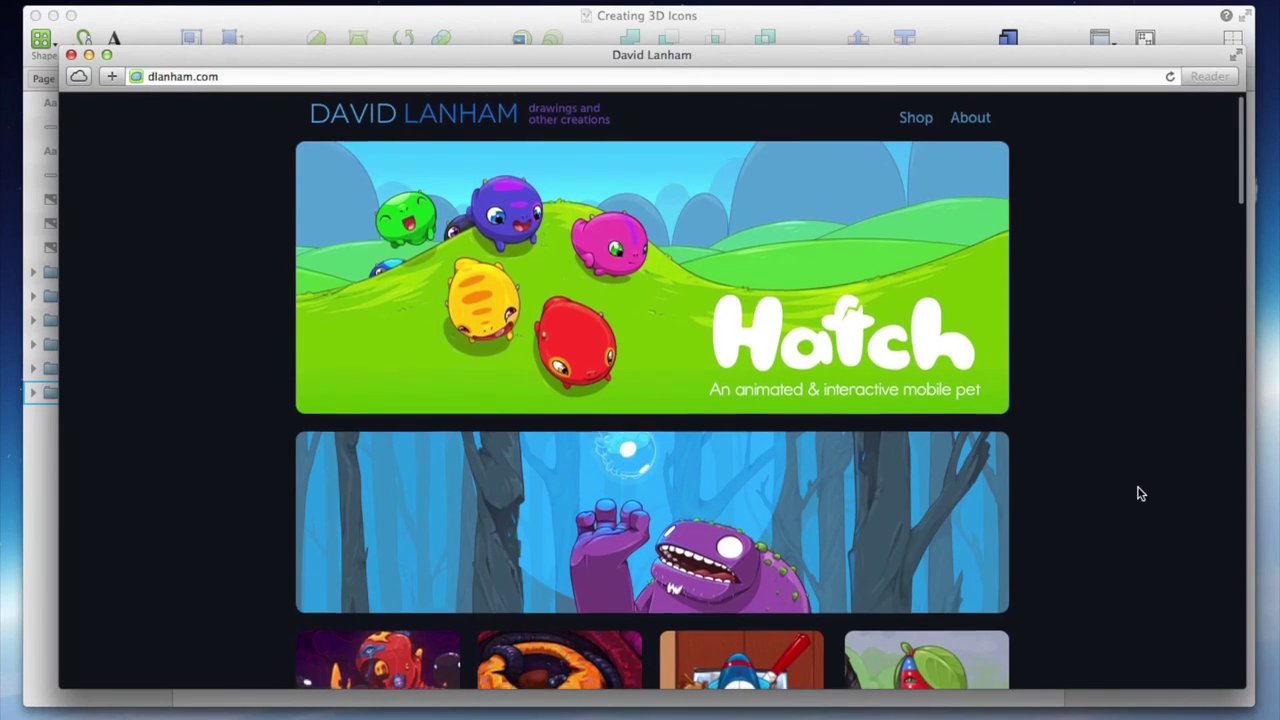
Browse down the portfolio gallery and open the Twitterrific page from the blue bird thumbnail
{"action": "scroll", "coordinate": [1138, 492], "scroll_direction": "down", "scroll_amount": 1}
{"action": "scroll", "coordinate": [1138, 492], "scroll_direction": "up", "scroll_amount": 1}
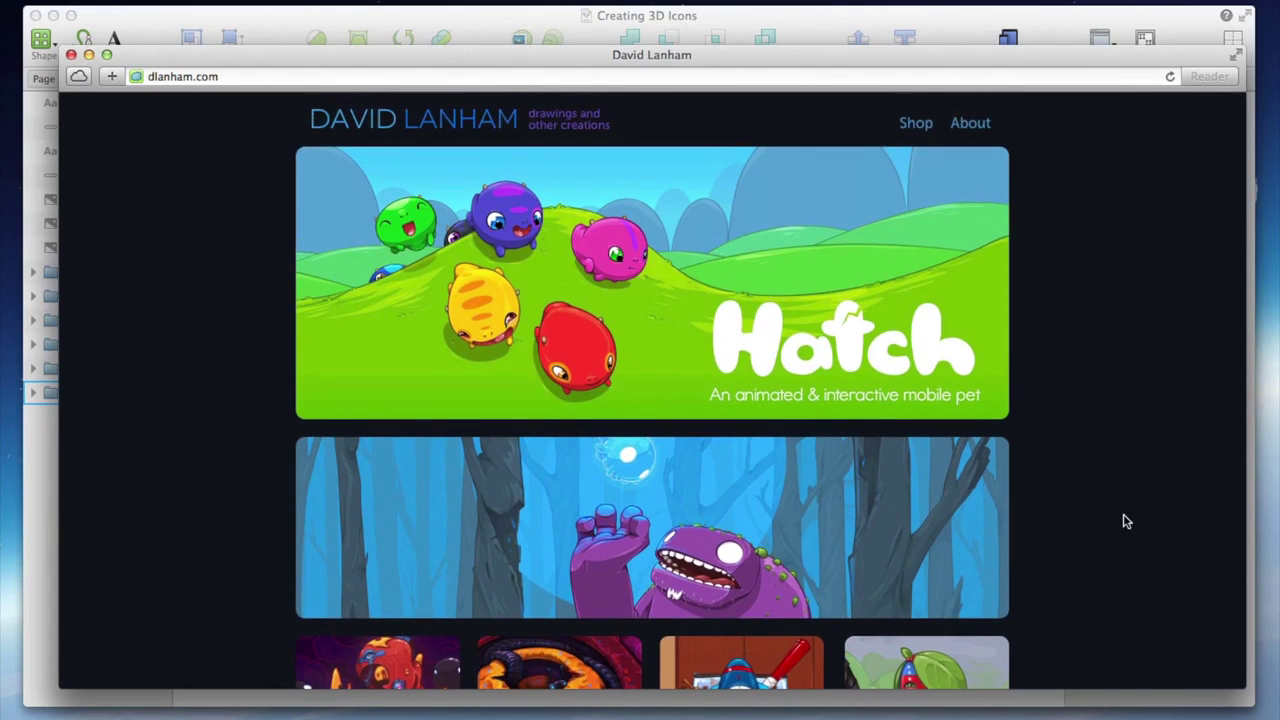
{"action": "scroll", "coordinate": [1124, 521], "scroll_direction": "down", "scroll_amount": 2}
{"action": "scroll", "coordinate": [1120, 523], "scroll_direction": "up", "scroll_amount": 1}
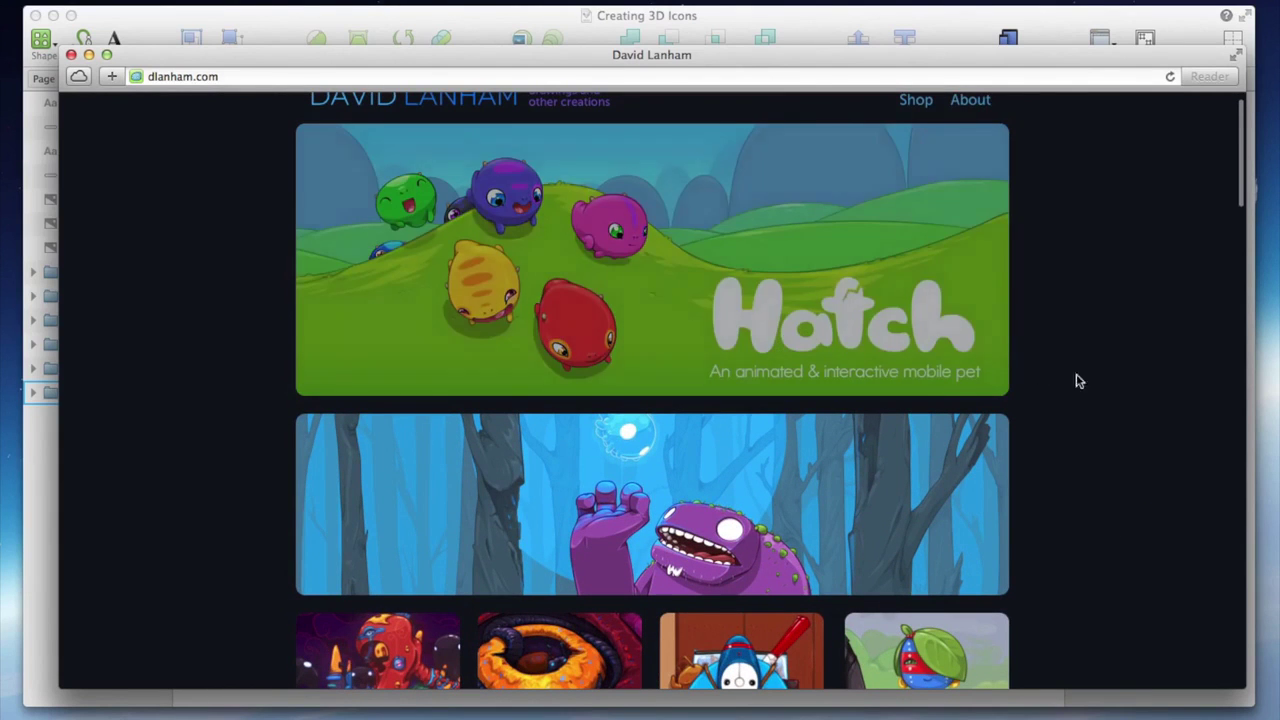
{"action": "scroll", "coordinate": [1110, 405], "scroll_direction": "down", "scroll_amount": 1}
{"action": "scroll", "coordinate": [1108, 418], "scroll_direction": "down", "scroll_amount": 1}
{"action": "scroll", "coordinate": [1111, 426], "scroll_direction": "down", "scroll_amount": 1}
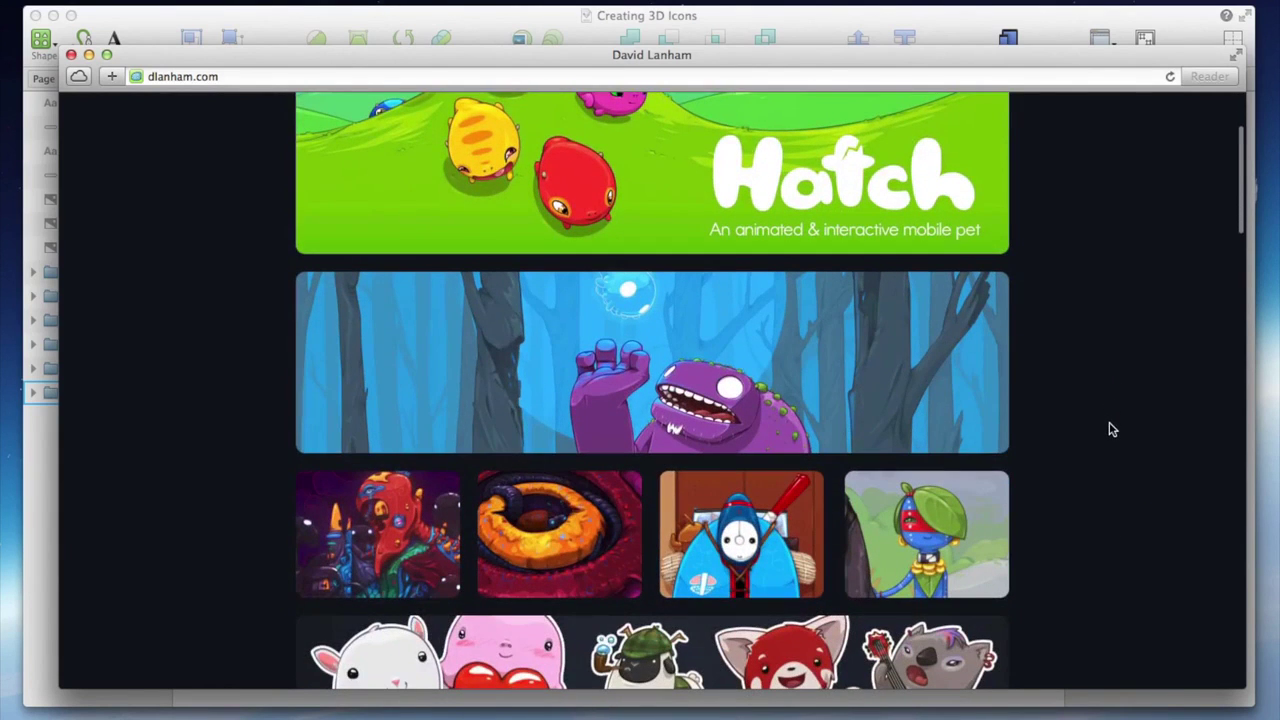
{"action": "scroll", "coordinate": [1108, 436], "scroll_direction": "down", "scroll_amount": 1}
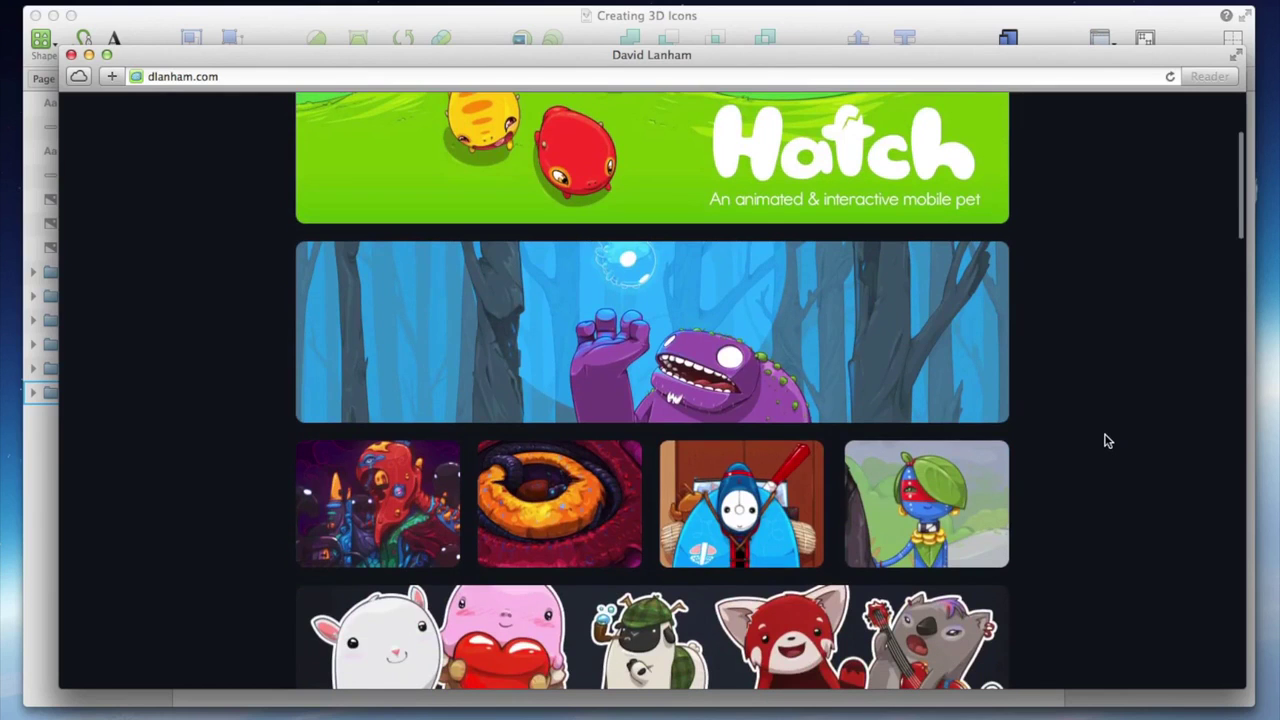
{"action": "scroll", "coordinate": [1108, 441], "scroll_direction": "down", "scroll_amount": 1}
{"action": "scroll", "coordinate": [1108, 441], "scroll_direction": "down", "scroll_amount": 5}
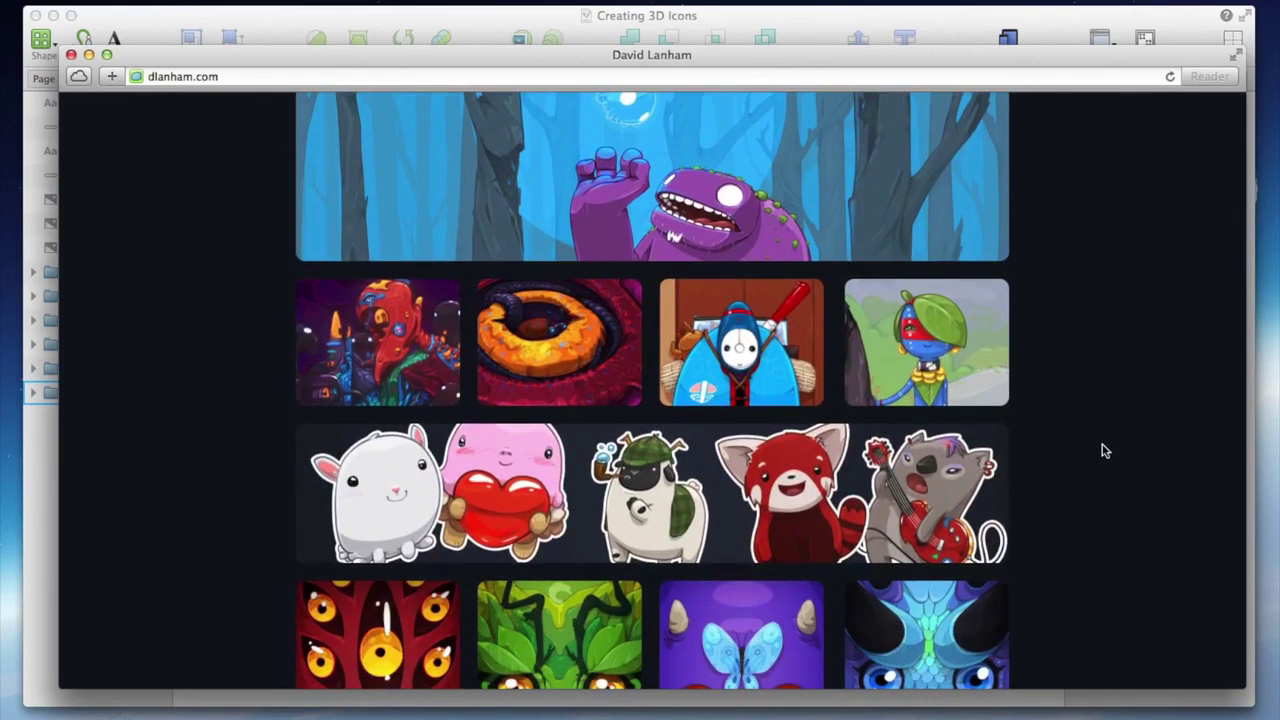
{"action": "scroll", "coordinate": [1105, 451], "scroll_direction": "down", "scroll_amount": 4}
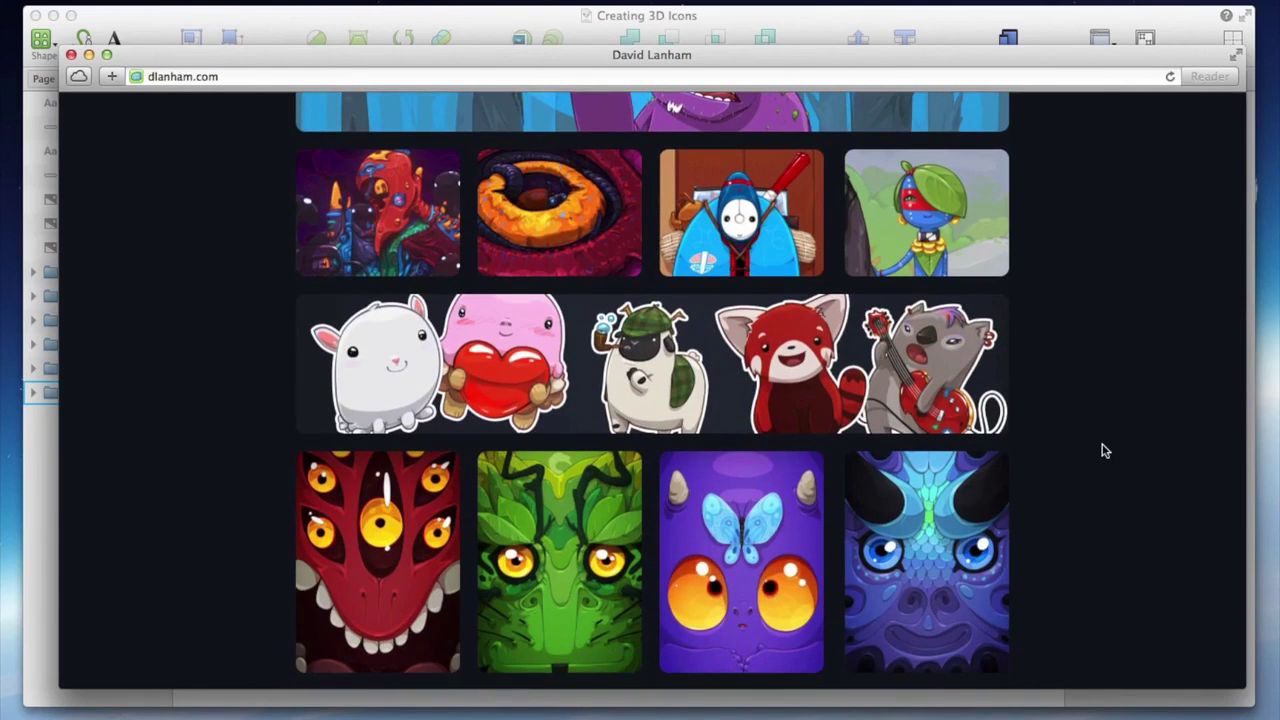
{"action": "scroll", "coordinate": [1105, 451], "scroll_direction": "down", "scroll_amount": 3}
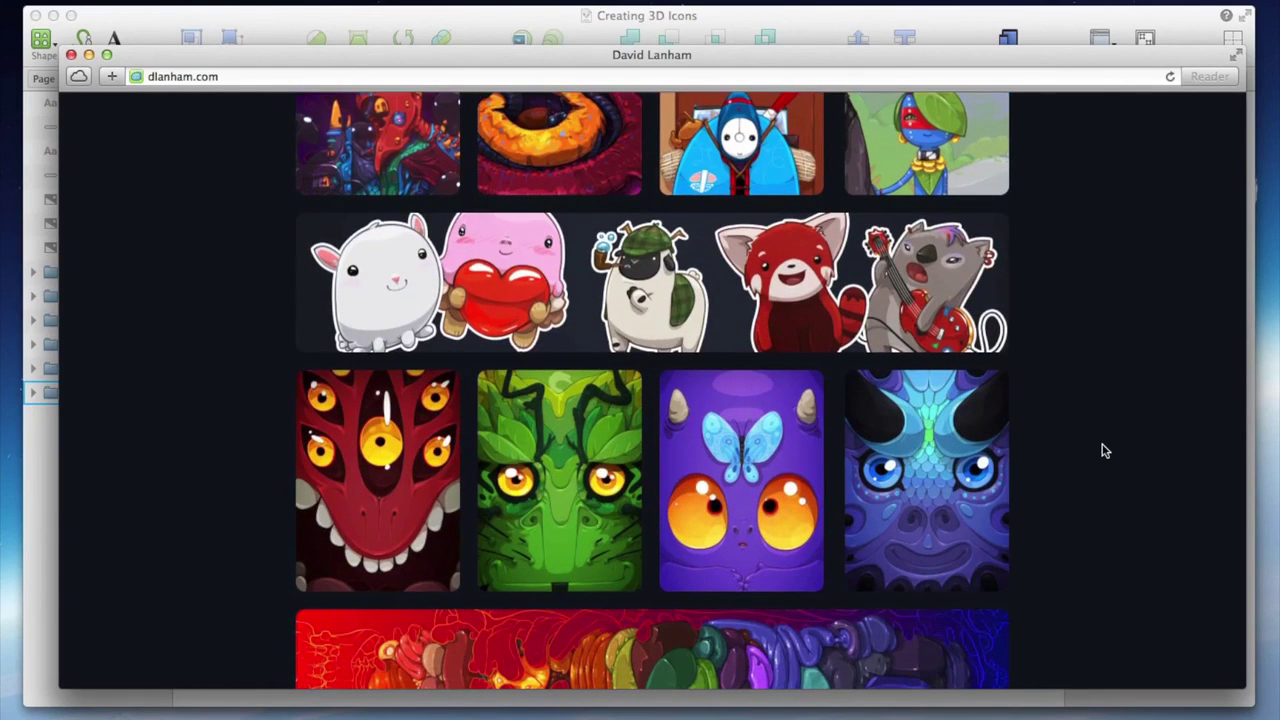
{"action": "scroll", "coordinate": [1105, 451], "scroll_direction": "down", "scroll_amount": 2}
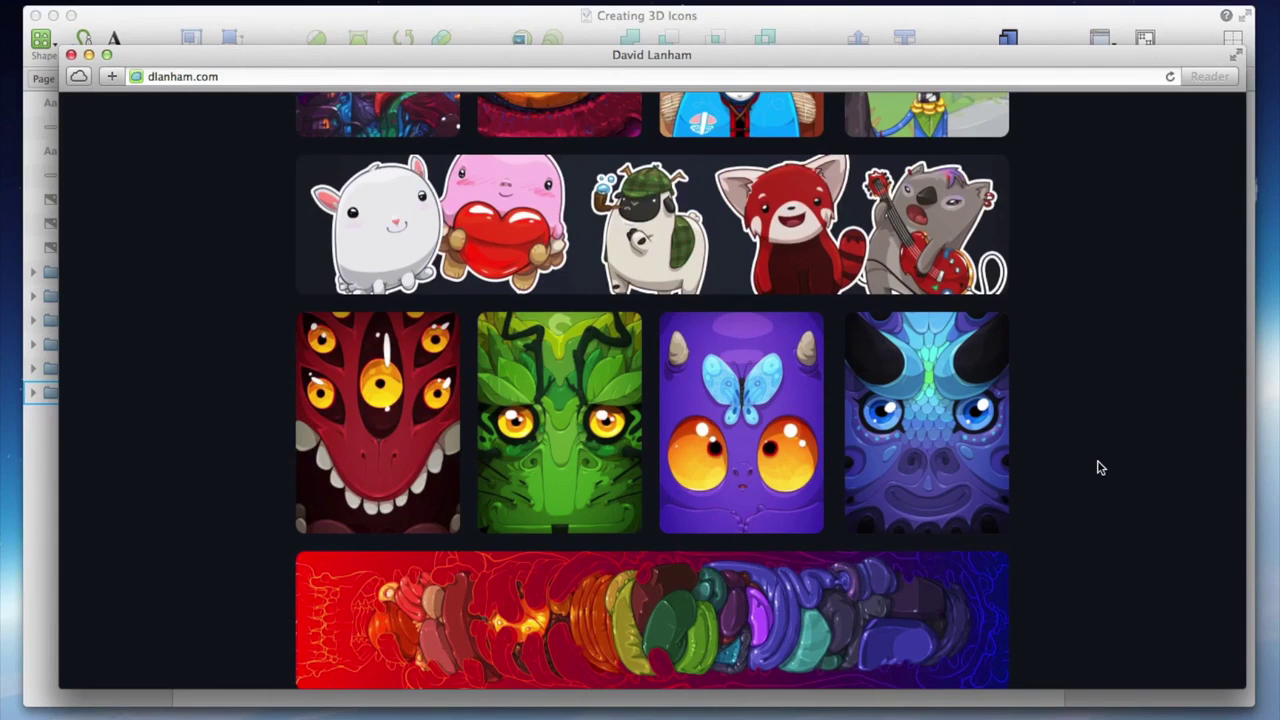
{"action": "scroll", "coordinate": [1100, 467], "scroll_direction": "down", "scroll_amount": 4}
{"action": "scroll", "coordinate": [1100, 467], "scroll_direction": "down", "scroll_amount": 1}
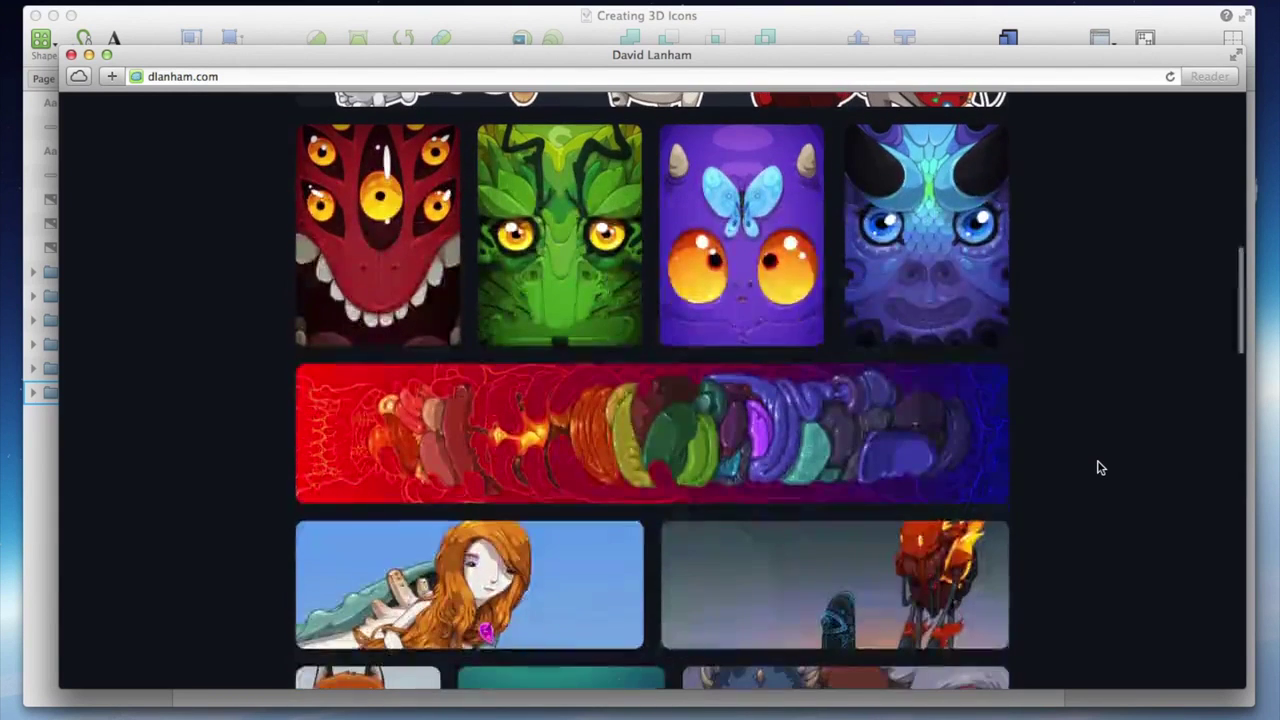
{"action": "scroll", "coordinate": [1100, 467], "scroll_direction": "down", "scroll_amount": 3}
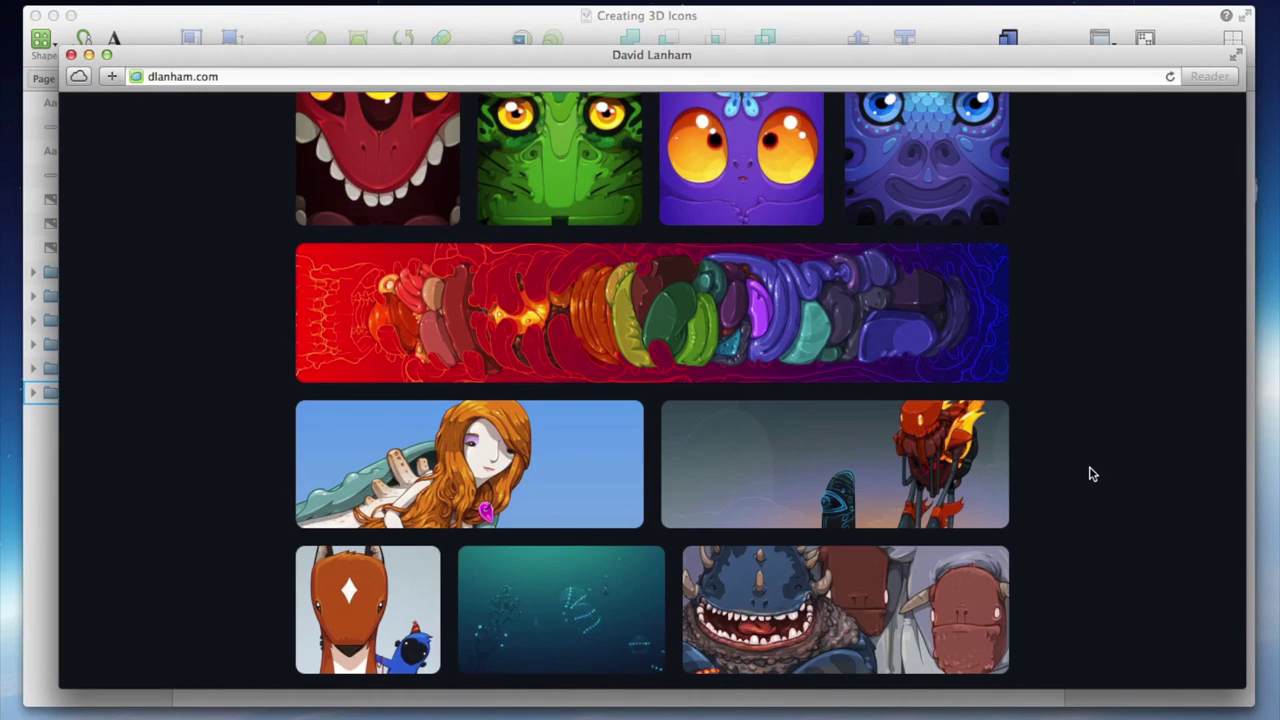
{"action": "scroll", "coordinate": [1095, 476], "scroll_direction": "down", "scroll_amount": 1}
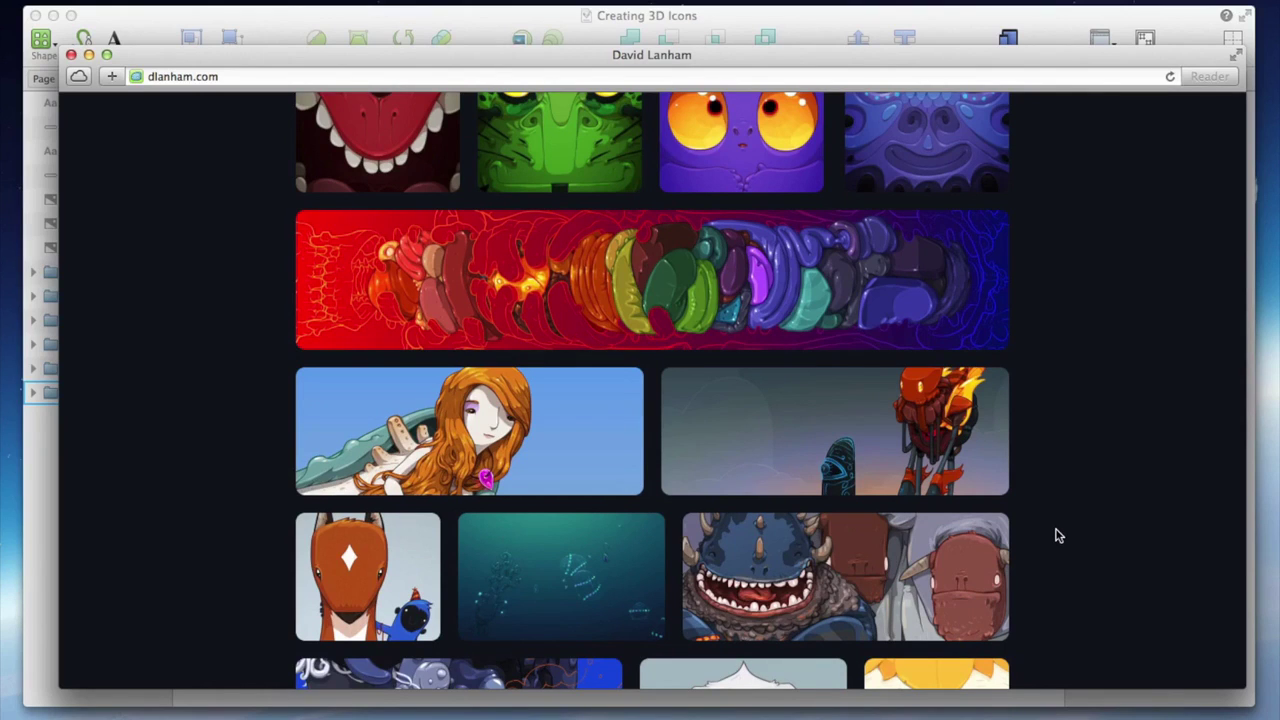
{"action": "scroll", "coordinate": [1059, 536], "scroll_direction": "down", "scroll_amount": 10}
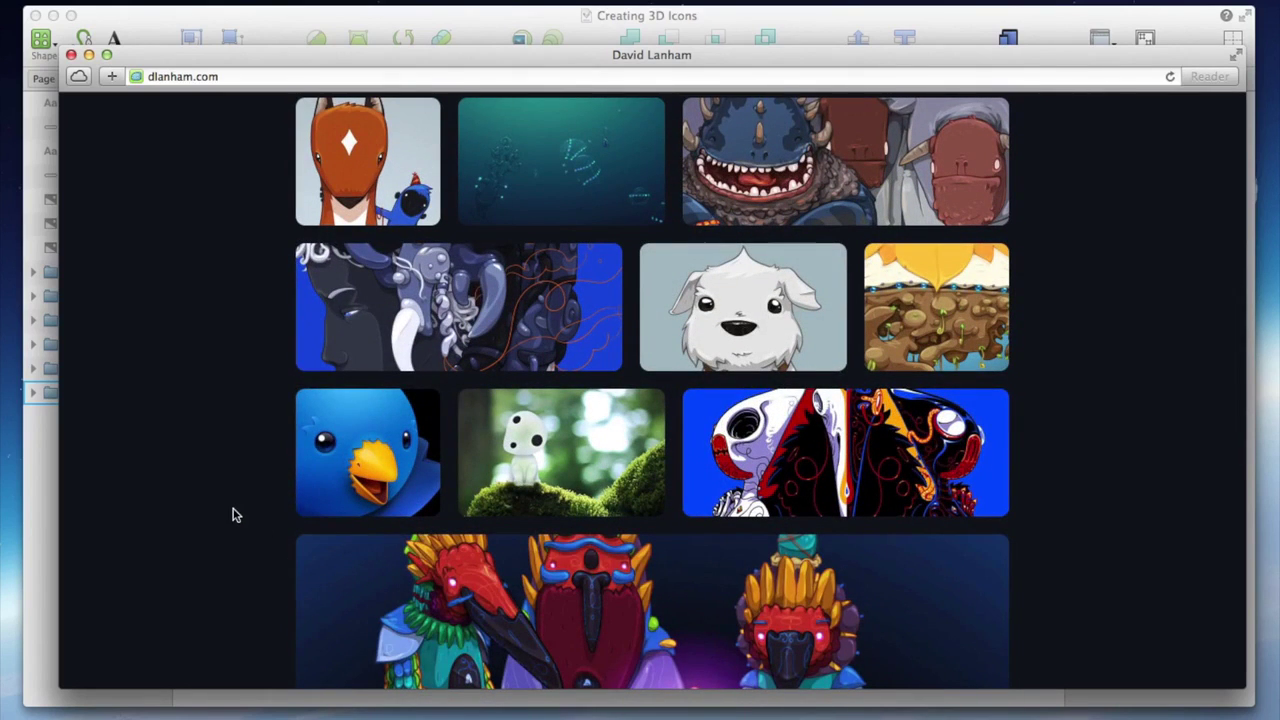
{"action": "left_click", "coordinate": [343, 477]}
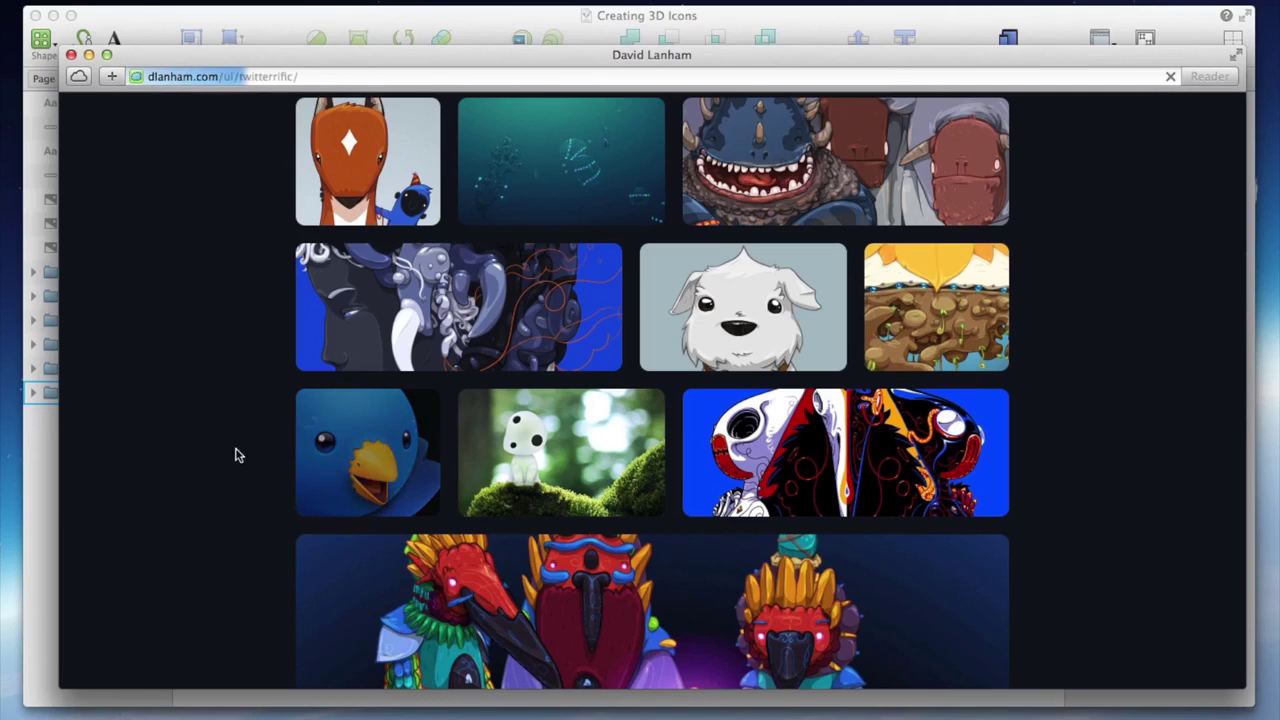
Scroll through the Twitterrific page showing the blue bird app icon and its size variants
{"action": "scroll", "coordinate": [240, 455], "scroll_direction": "down", "scroll_amount": 2}
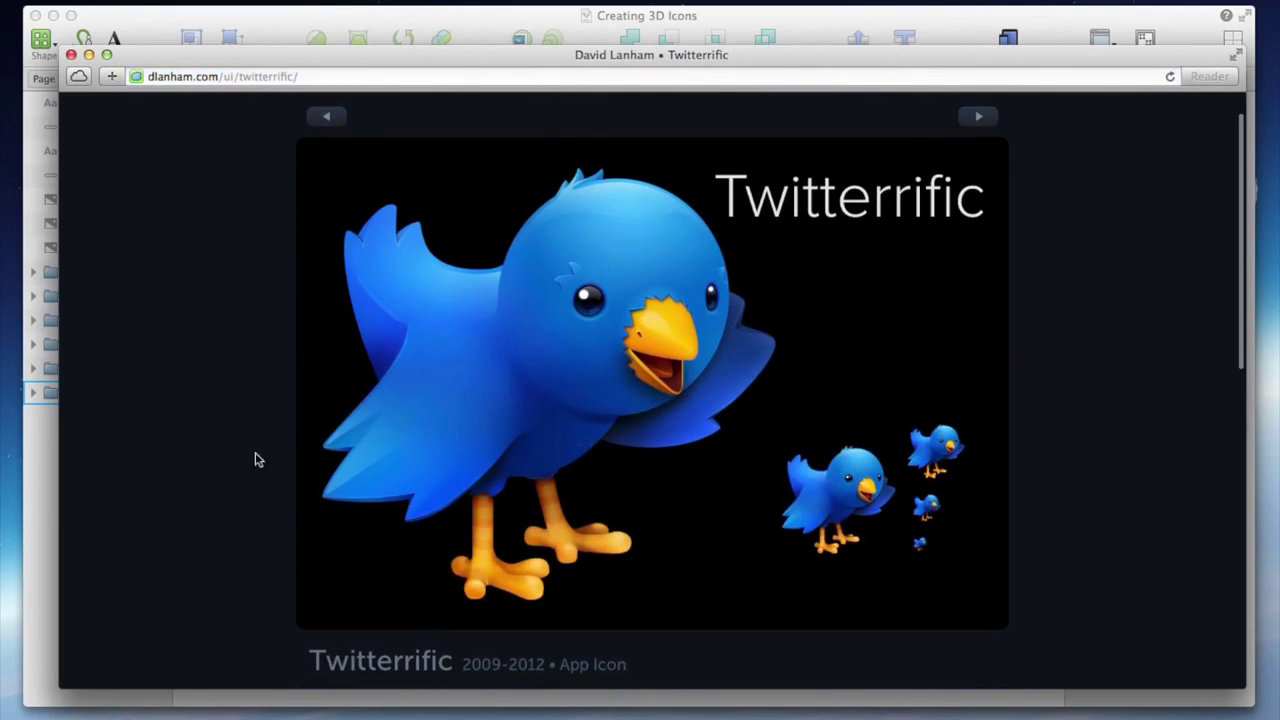
{"action": "scroll", "coordinate": [604, 438], "scroll_direction": "up", "scroll_amount": 1}
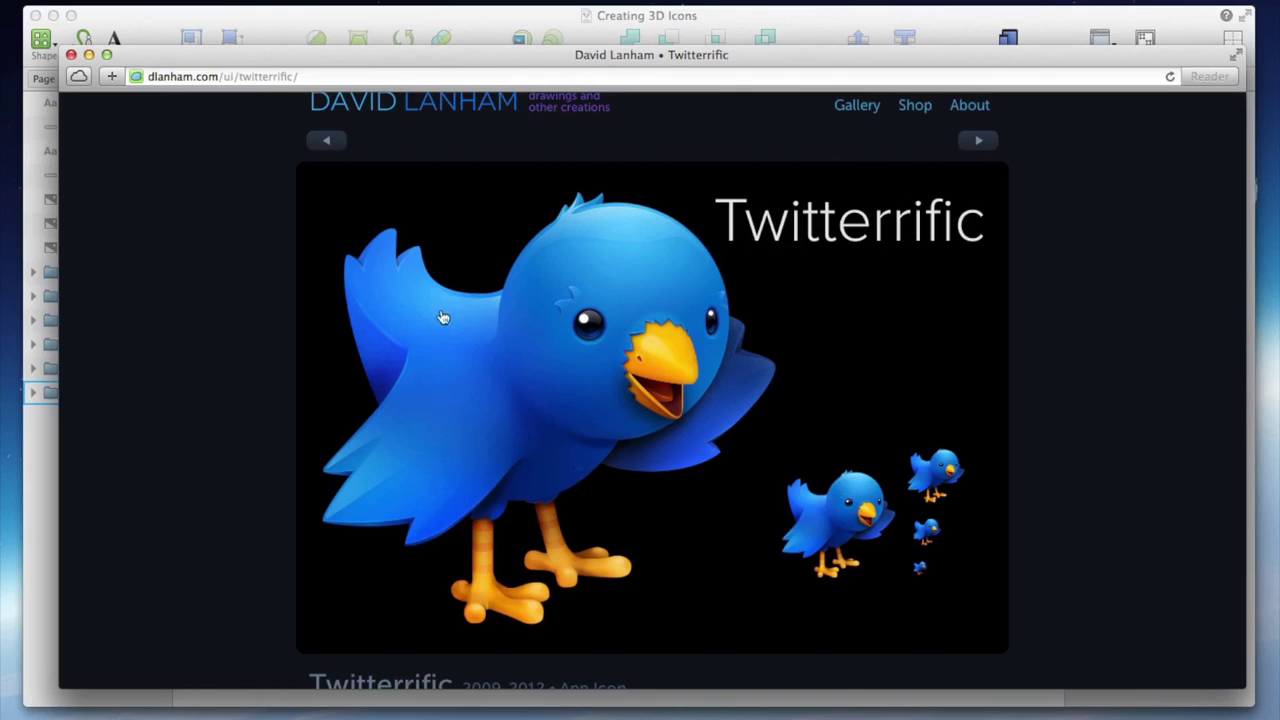
{"action": "left_click", "coordinate": [88, 55]}
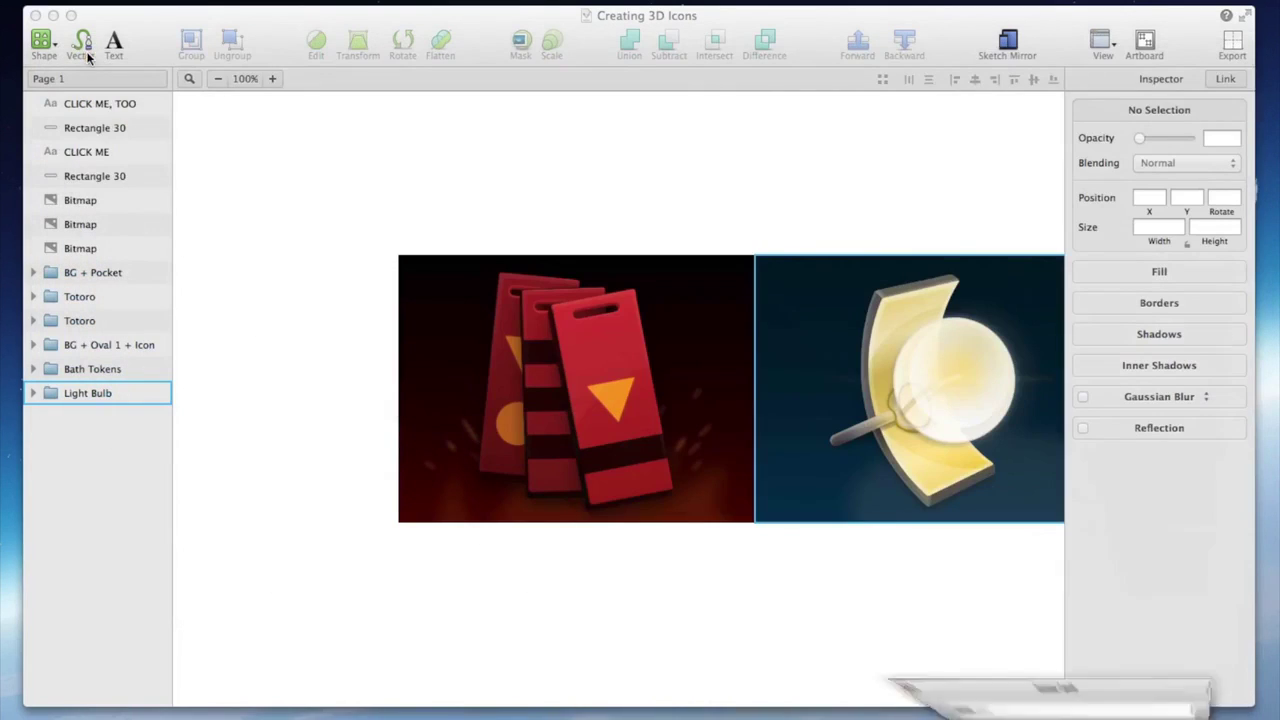
{"action": "scroll", "coordinate": [561, 187], "scroll_direction": "up", "scroll_amount": 3}
{"action": "scroll", "coordinate": [561, 187], "scroll_direction": "up", "scroll_amount": 4}
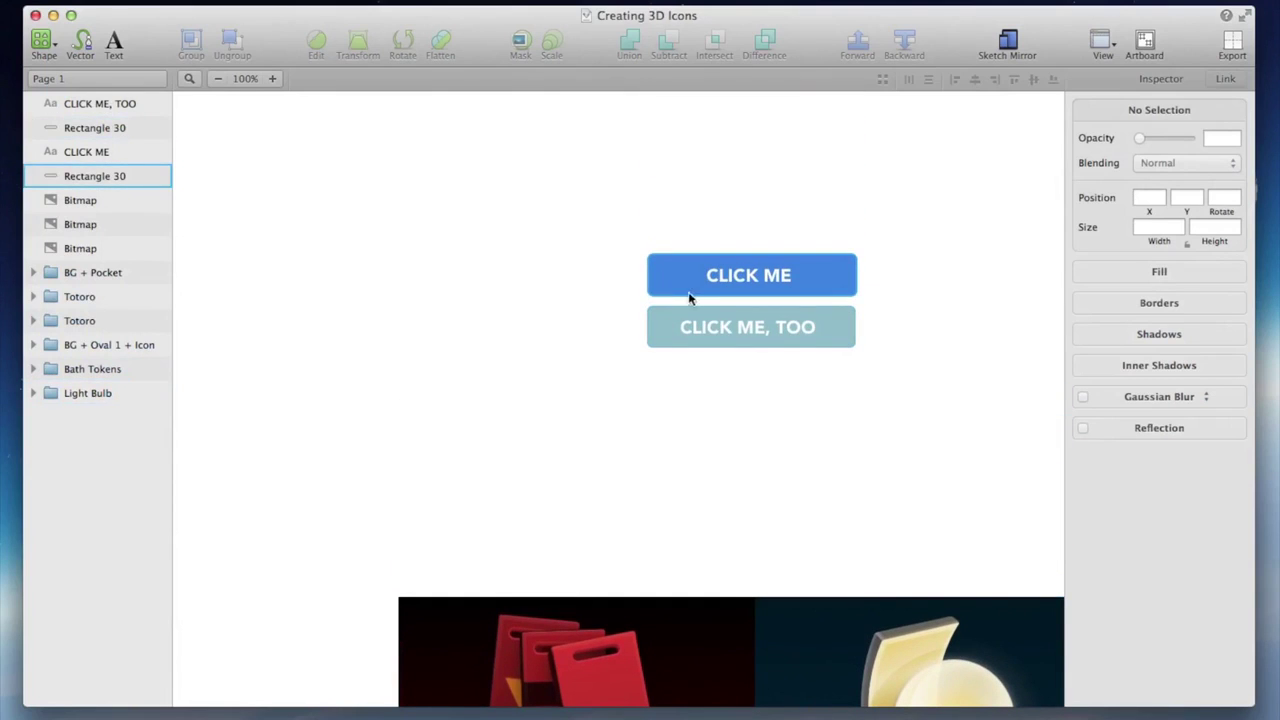
{"action": "scroll", "coordinate": [601, 332], "scroll_direction": "down", "scroll_amount": 3}
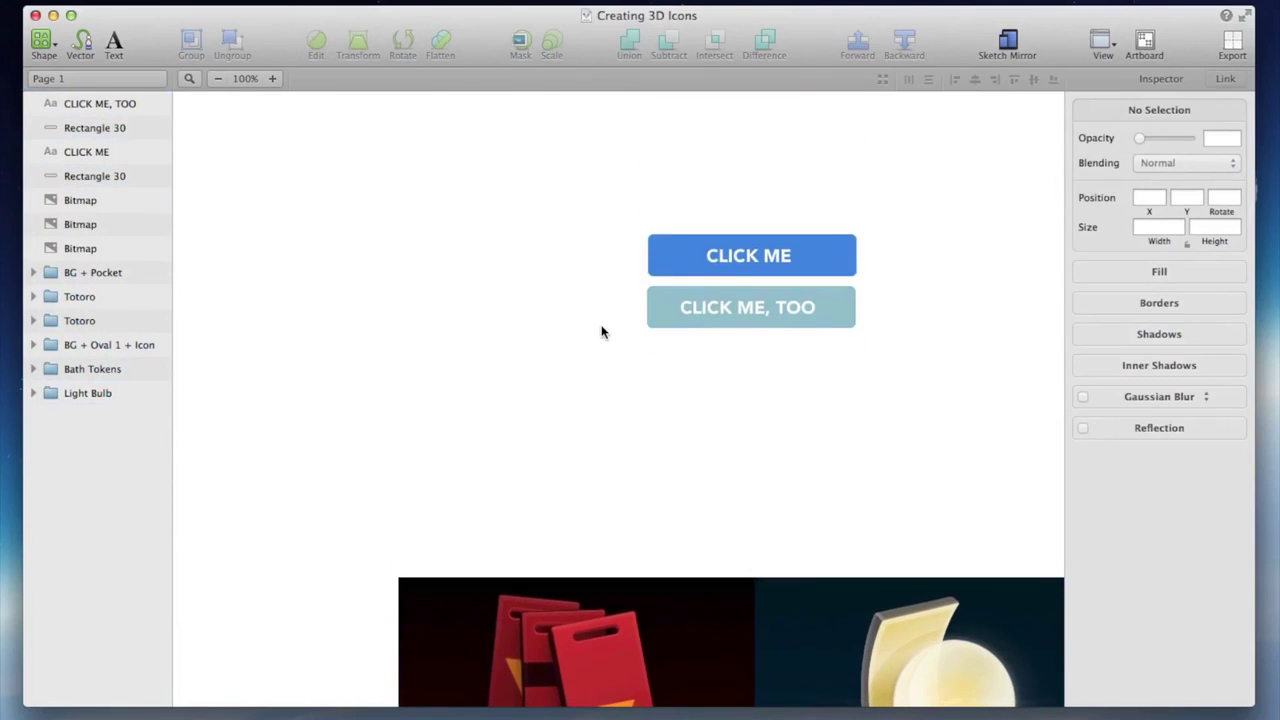
{"action": "scroll", "coordinate": [594, 334], "scroll_direction": "down", "scroll_amount": 1}
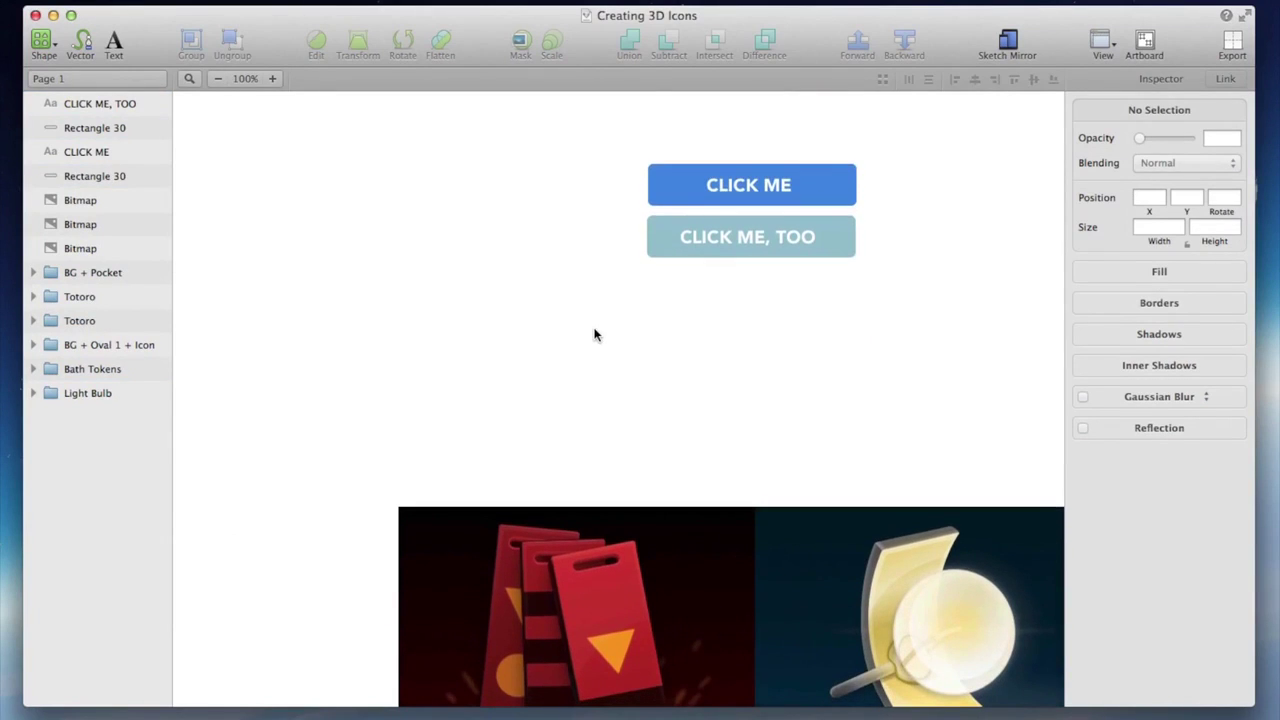
{"action": "scroll", "coordinate": [594, 334], "scroll_direction": "down", "scroll_amount": 1}
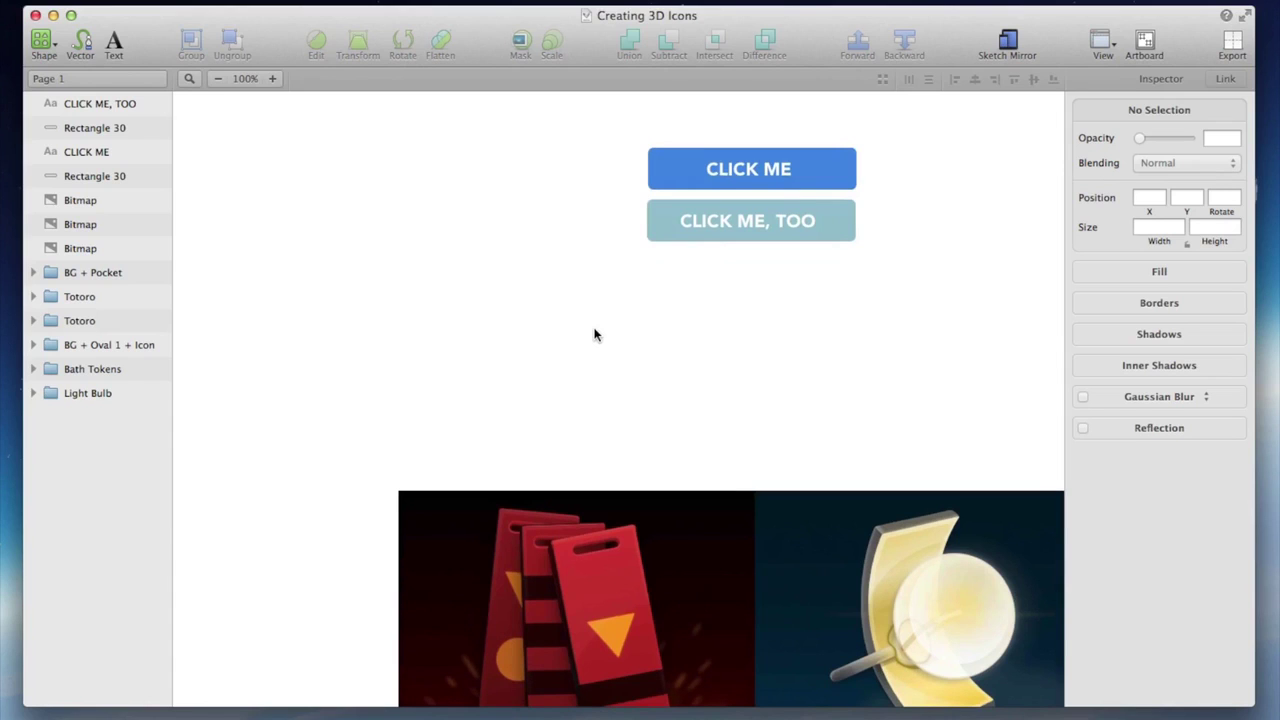
{"action": "scroll", "coordinate": [594, 334], "scroll_direction": "down", "scroll_amount": 4}
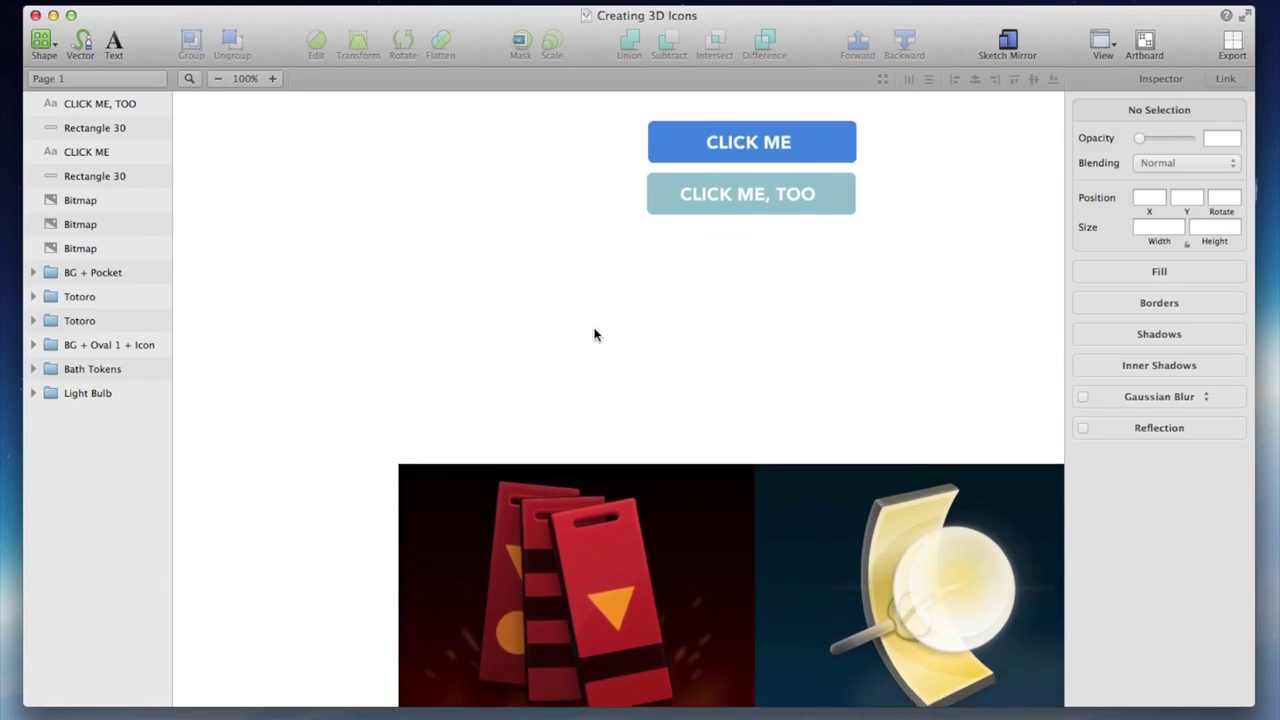
{"action": "scroll", "coordinate": [594, 334], "scroll_direction": "up", "scroll_amount": 1}
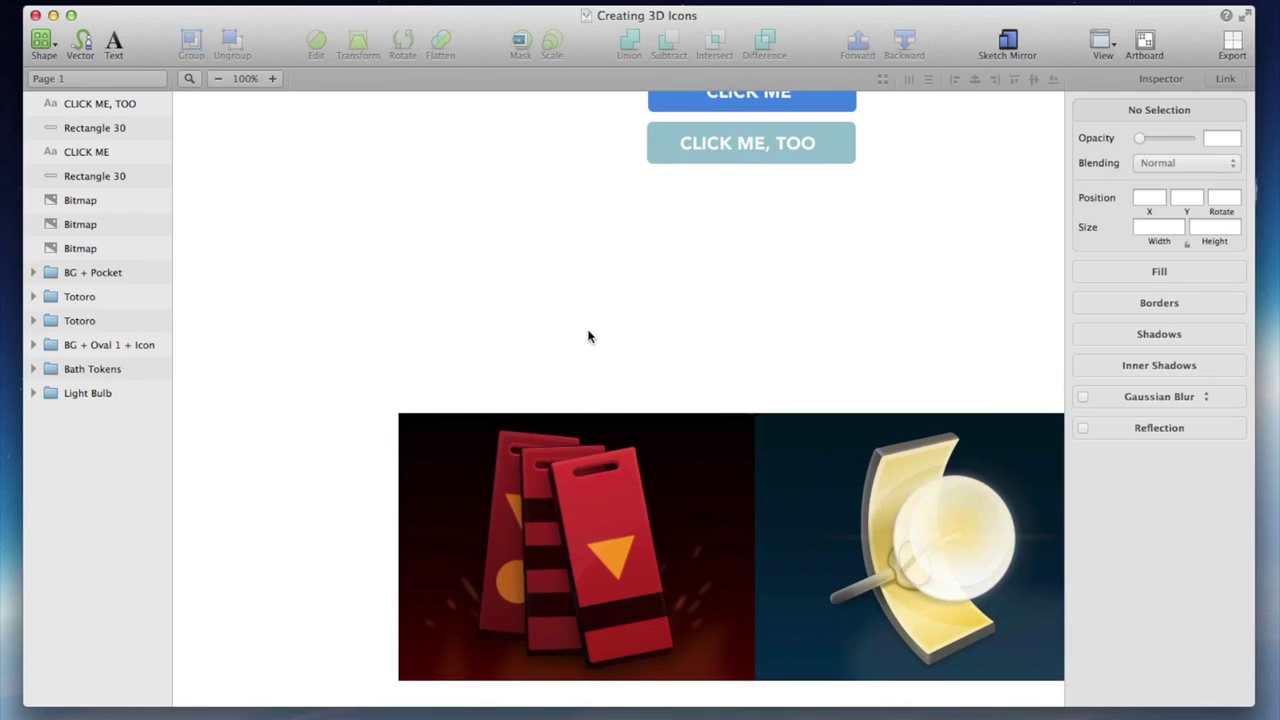
Draw a 150×150 circle on the canvas and nudge it slightly up and right
{"action": "left_click", "coordinate": [43, 43]}
{"action": "left_click", "coordinate": [87, 138]}
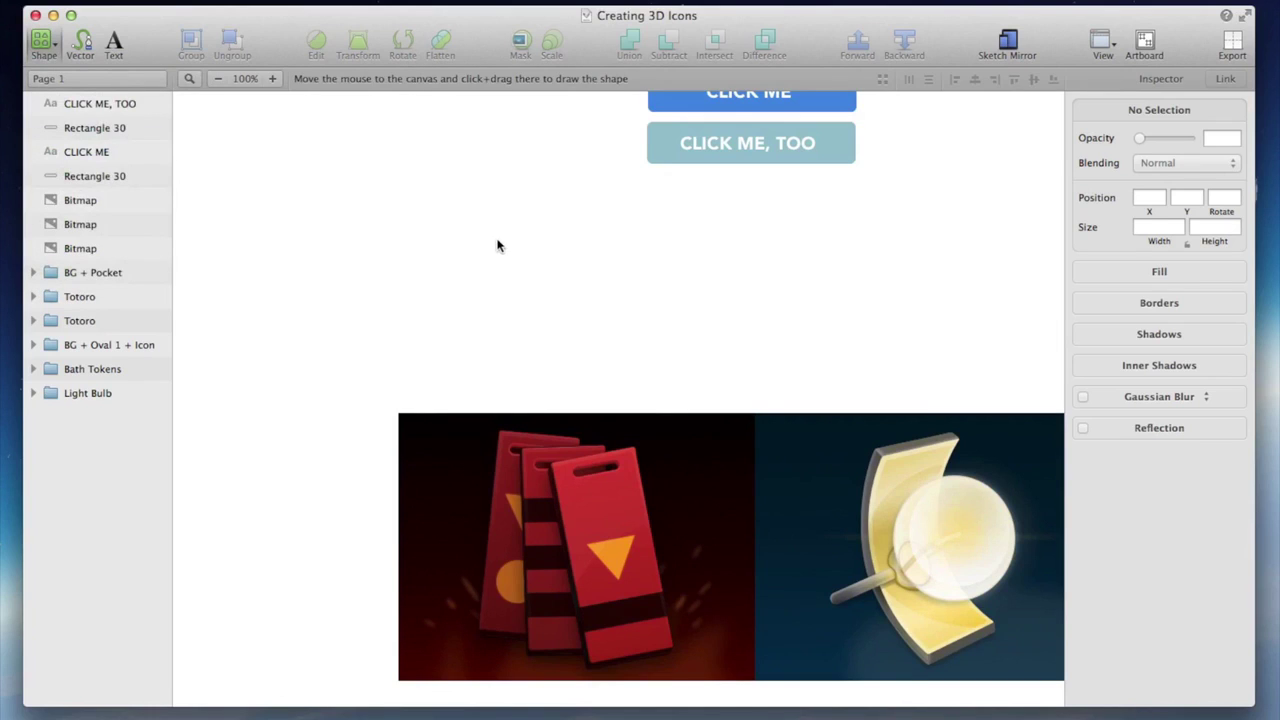
{"action": "left_click_drag", "start_coordinate": [490, 229], "coordinate": [635, 370]}
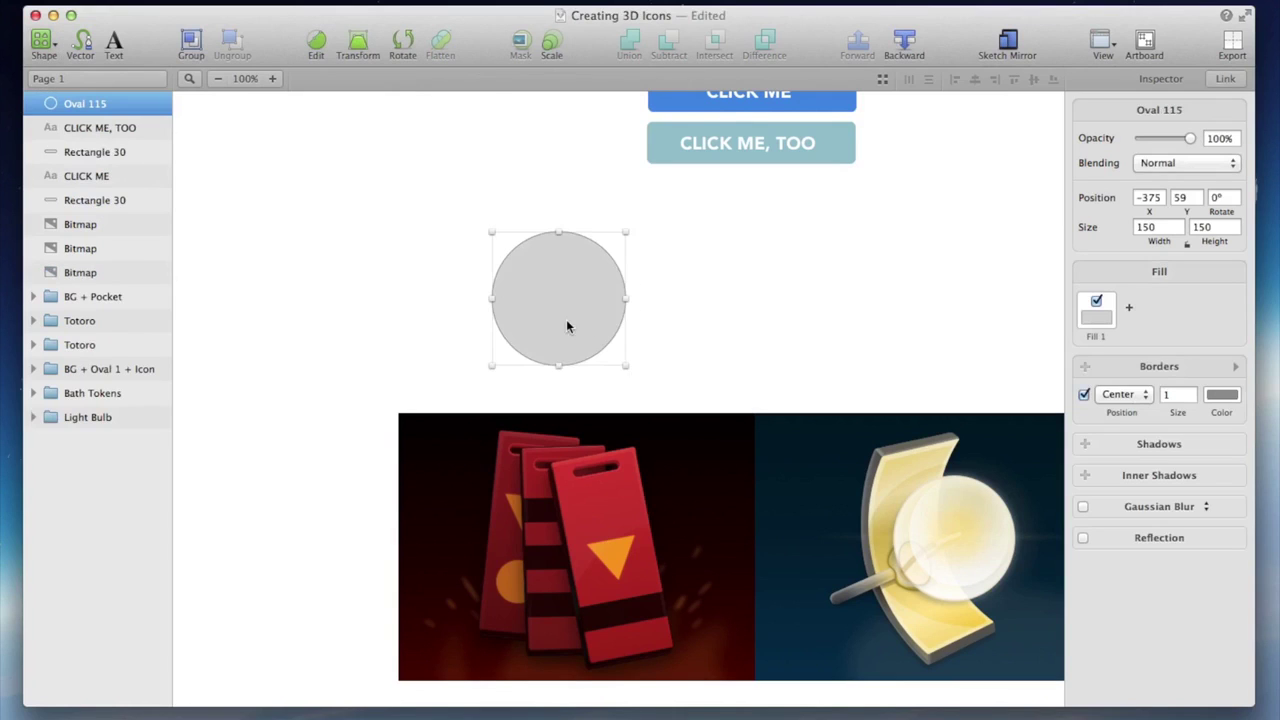
{"action": "left_click_drag", "start_coordinate": [566, 326], "coordinate": [586, 318]}
{"action": "left_click", "coordinate": [766, 323]}
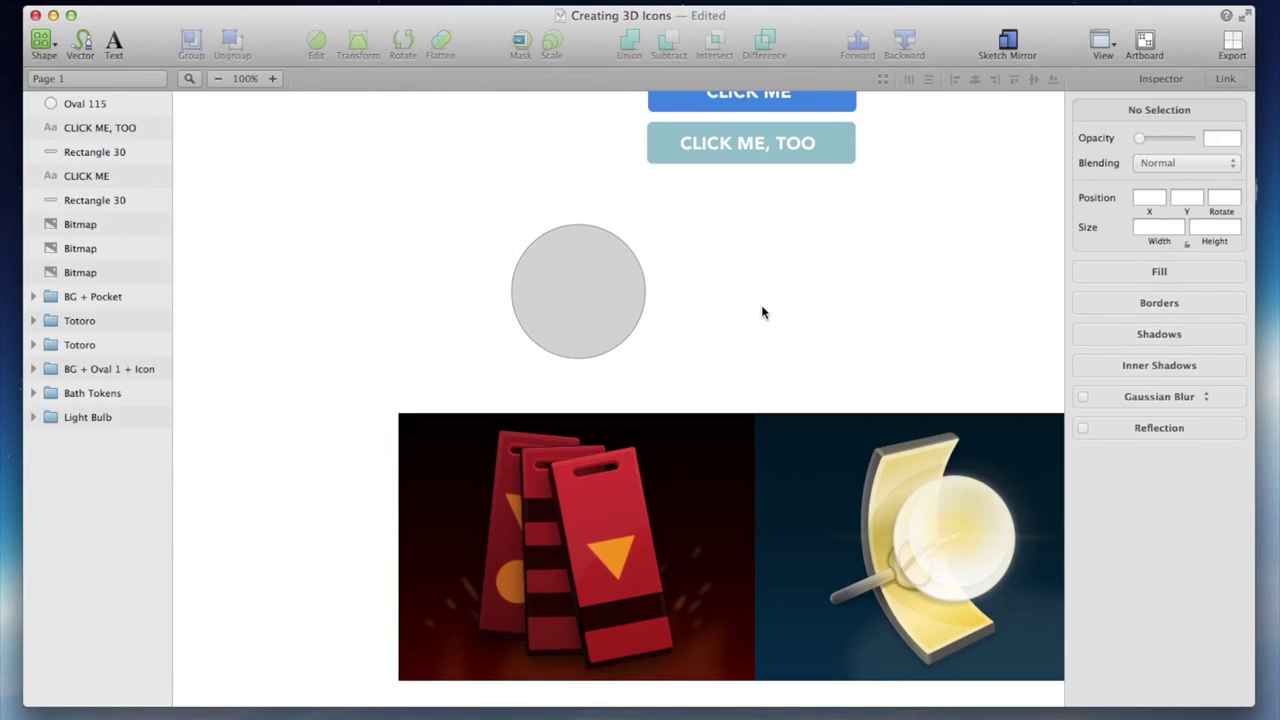
{"action": "left_click", "coordinate": [624, 303]}
{"action": "left_click", "coordinate": [705, 315]}
Remove the circle's border and fill it with the green gradient preset
{"action": "left_click", "coordinate": [606, 302]}
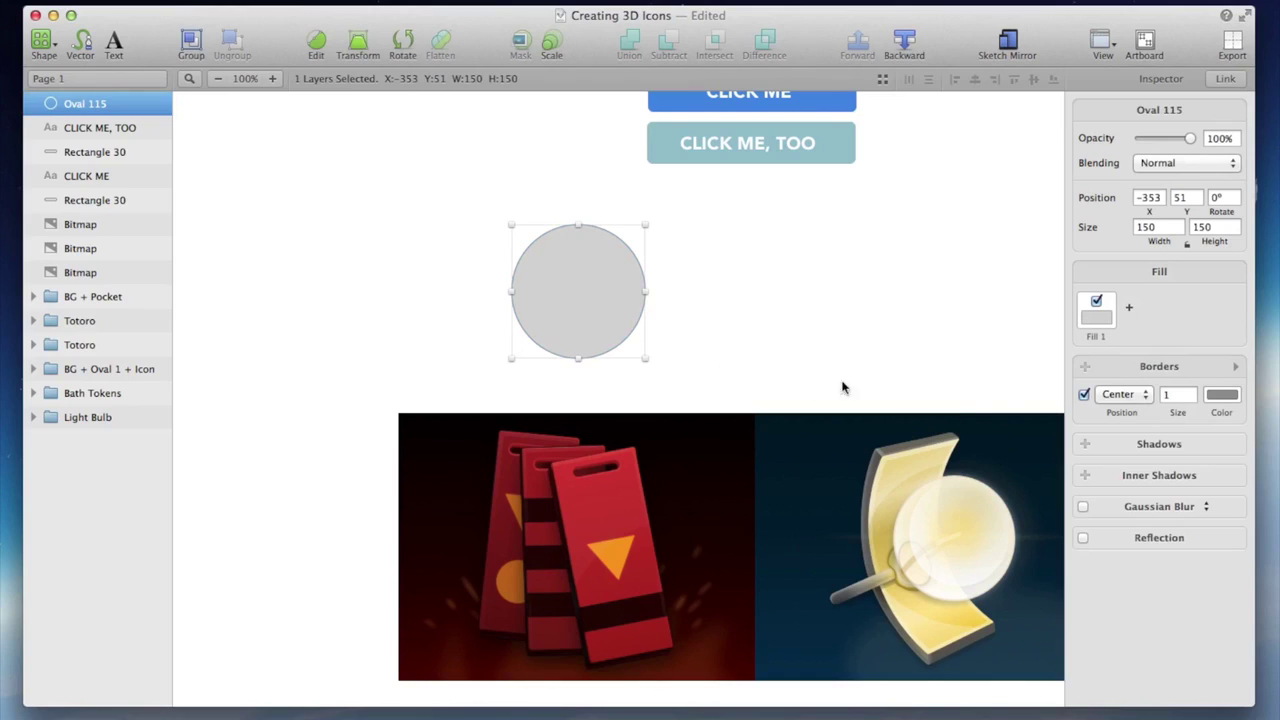
{"action": "left_click", "coordinate": [1083, 395]}
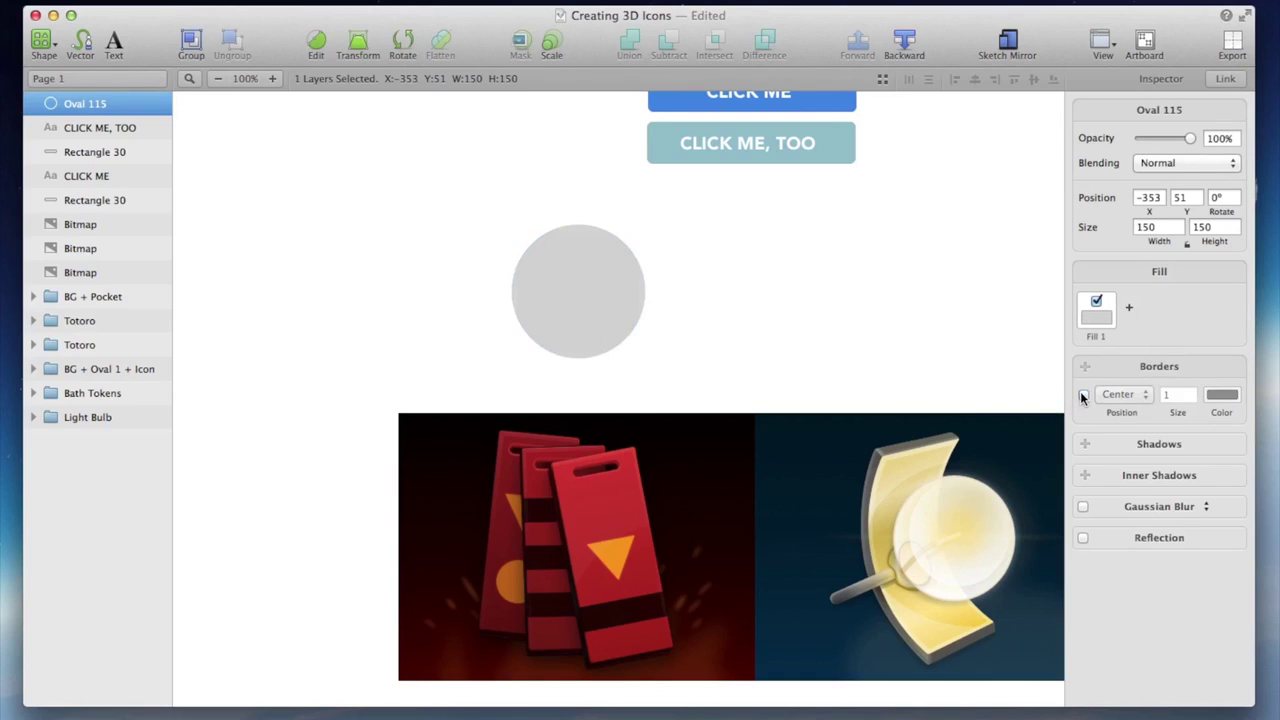
{"action": "left_click", "coordinate": [1094, 318]}
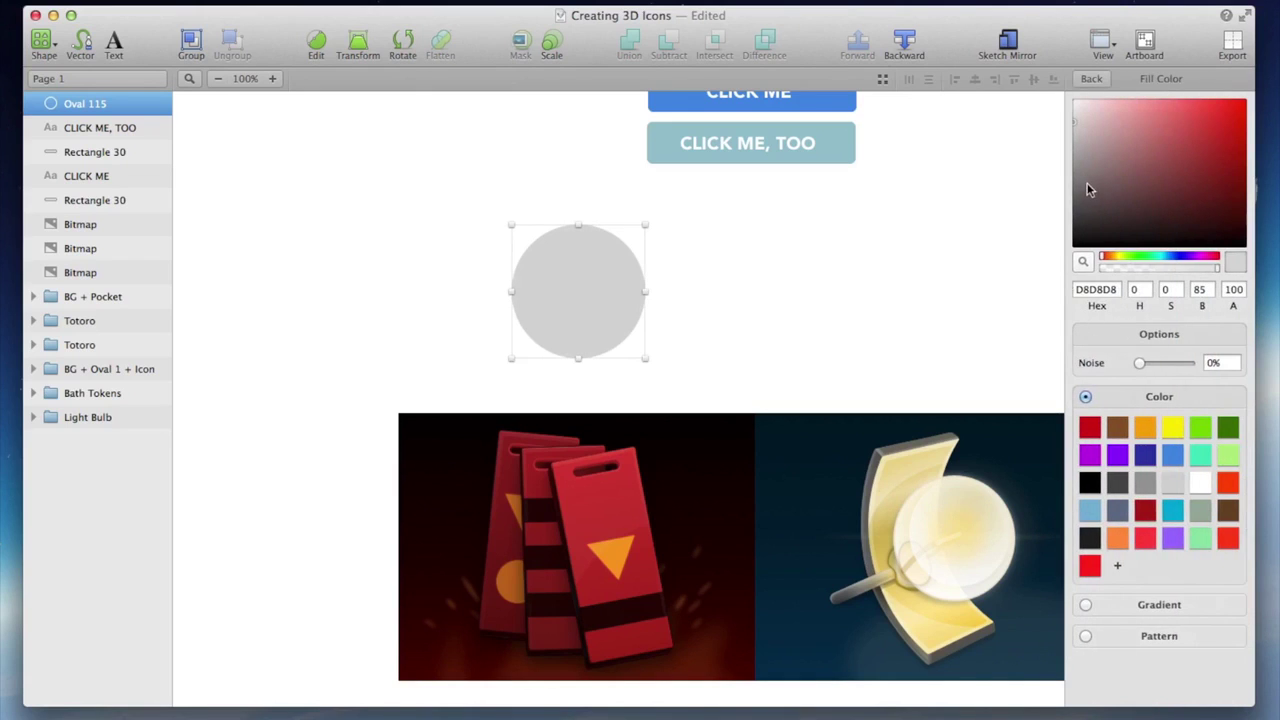
{"action": "left_click_drag", "start_coordinate": [1074, 225], "coordinate": [1080, 140]}
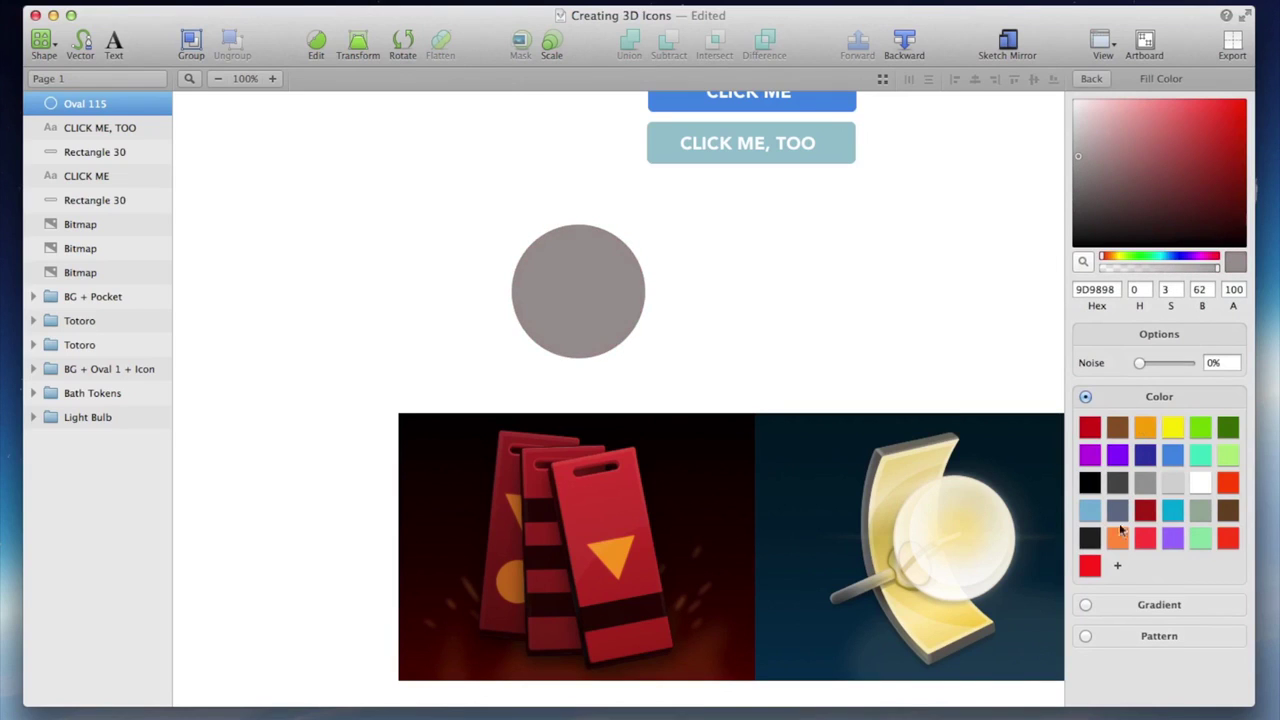
{"action": "left_click", "coordinate": [1127, 600]}
{"action": "left_click", "coordinate": [1145, 515]}
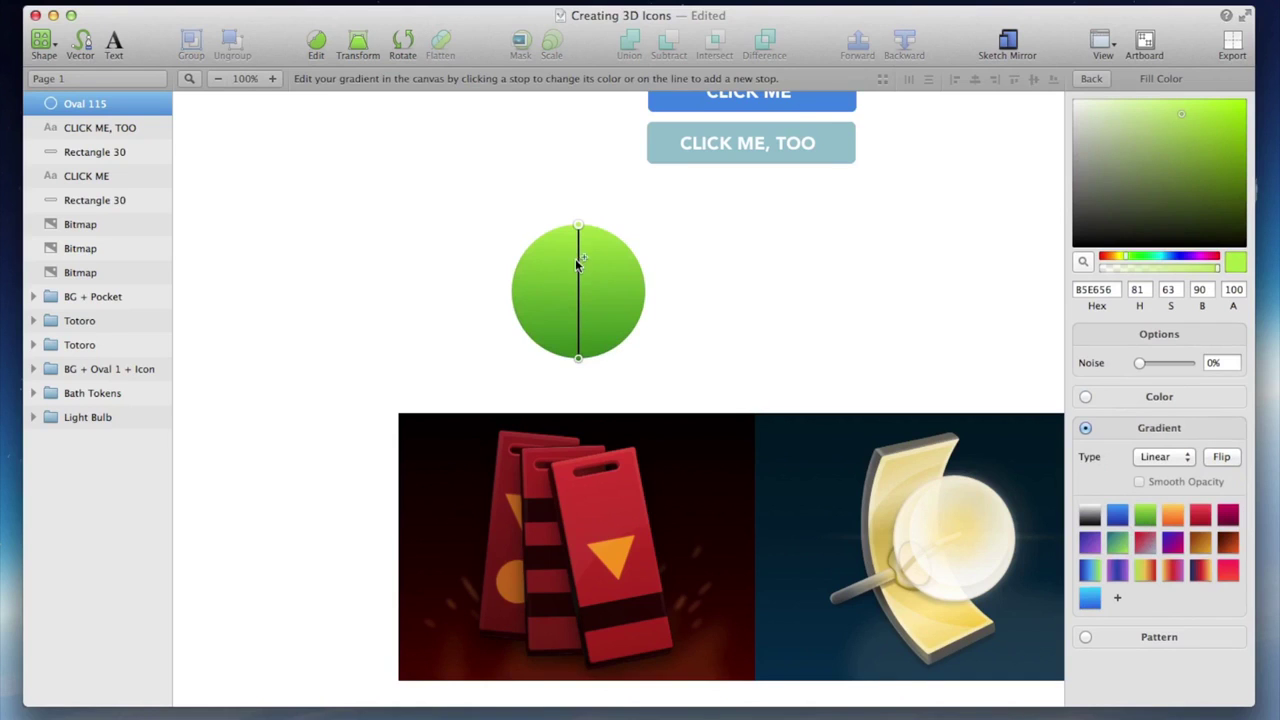
{"action": "key", "text": "super+plus"}
{"action": "scroll", "coordinate": [559, 299], "scroll_direction": "up", "scroll_amount": 5}
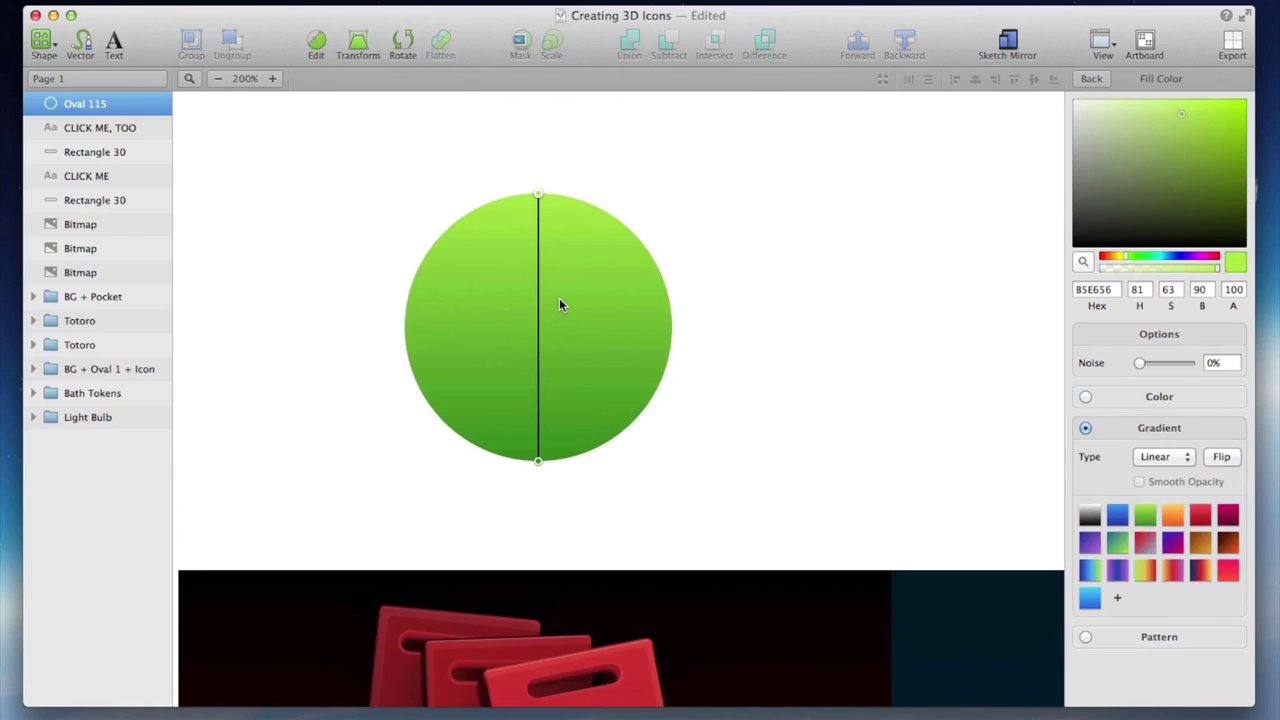
Make the green gradient radial, shift its centre down, tighten its spread and darken the edge green
{"action": "left_click", "coordinate": [538, 461]}
{"action": "left_click_drag", "start_coordinate": [1205, 172], "coordinate": [1218, 200]}
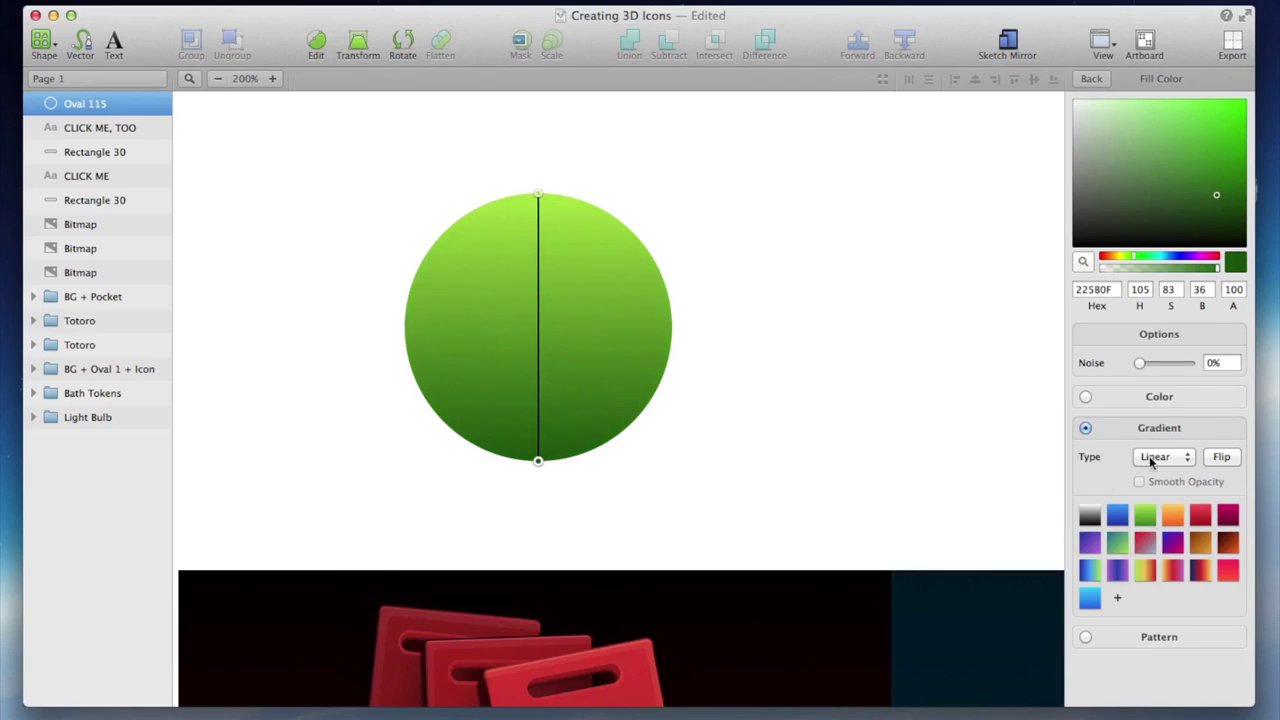
{"action": "left_click", "coordinate": [1151, 459]}
{"action": "left_click", "coordinate": [1149, 473]}
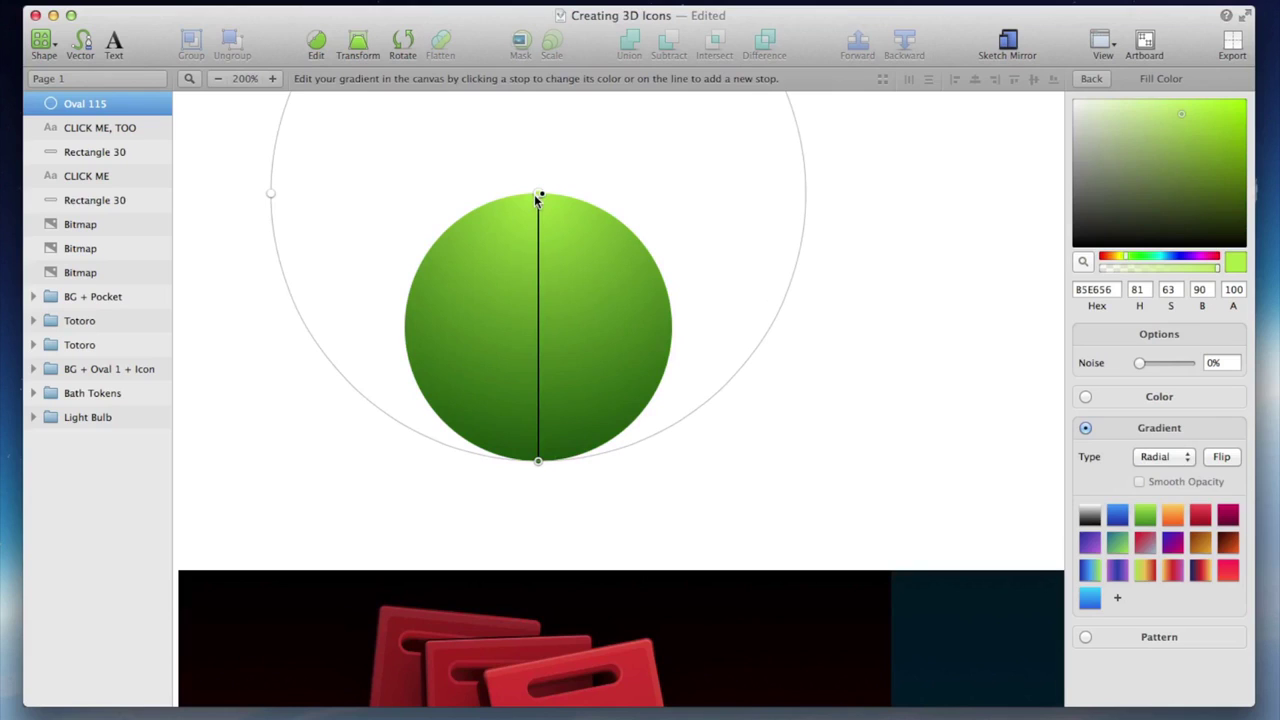
{"action": "left_click_drag", "start_coordinate": [539, 196], "coordinate": [537, 217]}
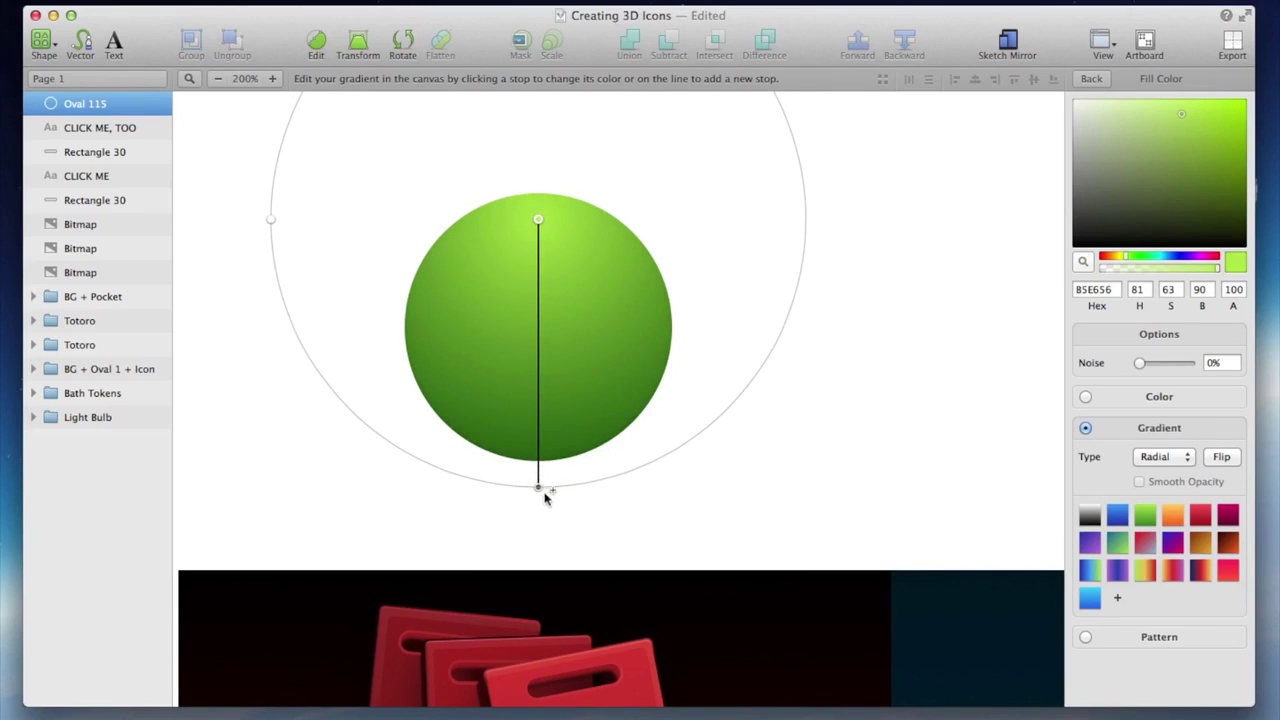
{"action": "left_click_drag", "start_coordinate": [540, 491], "coordinate": [538, 461]}
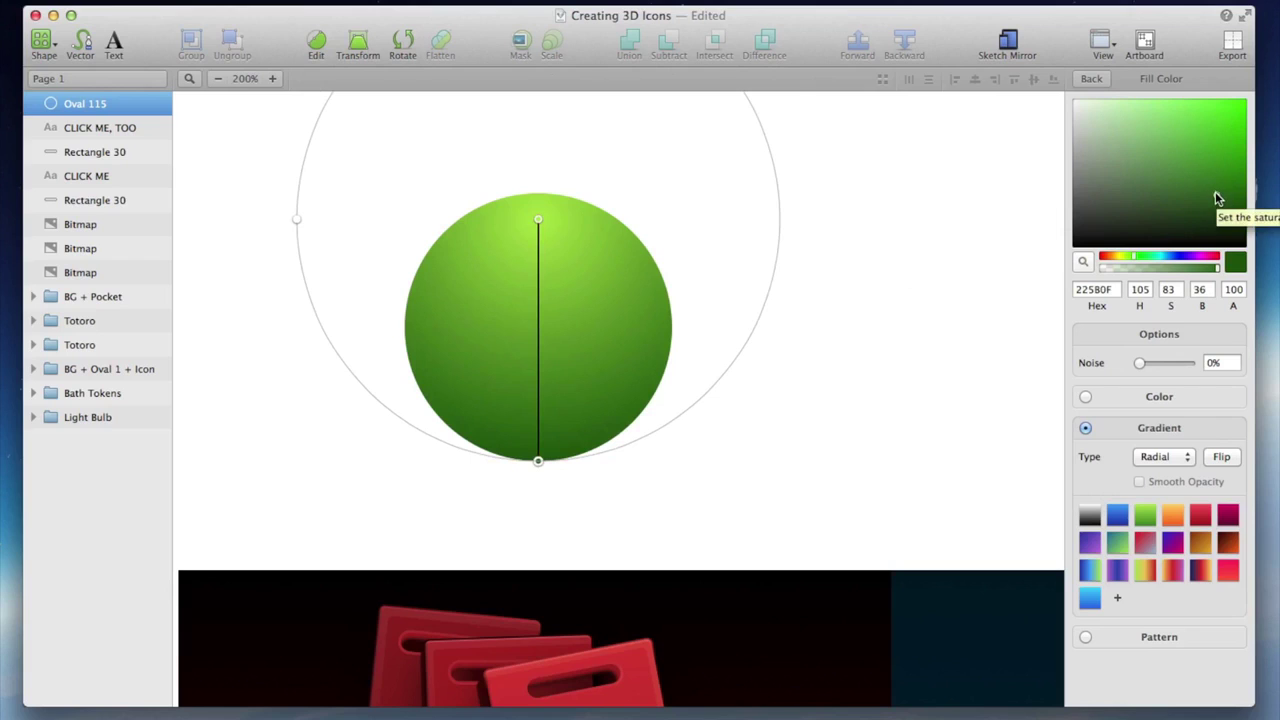
{"action": "left_click_drag", "start_coordinate": [1218, 204], "coordinate": [1225, 209]}
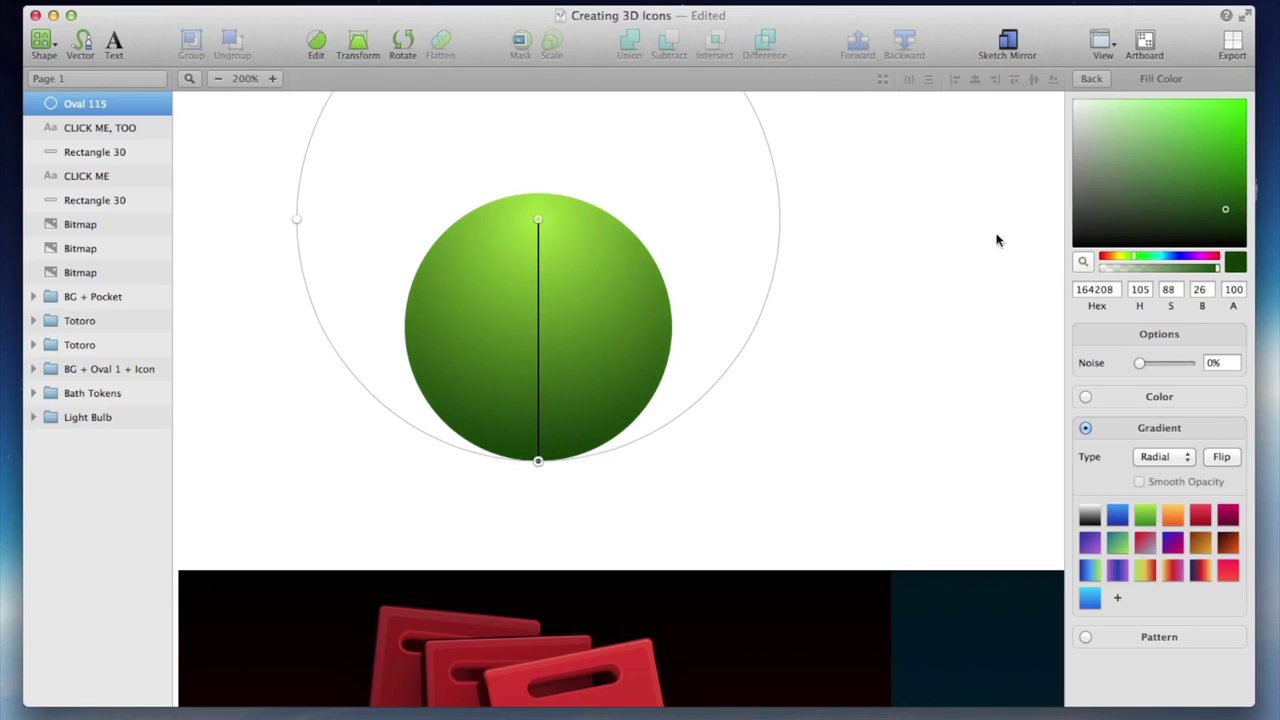
{"action": "left_click", "coordinate": [918, 279]}
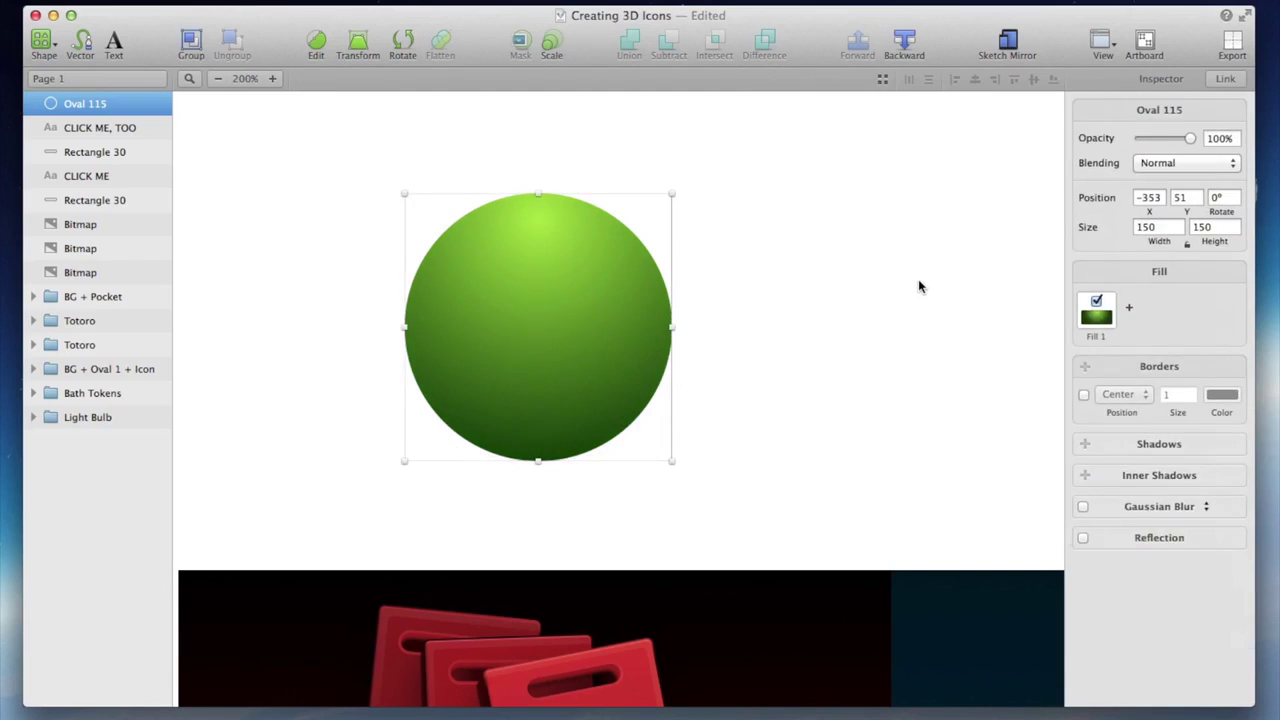
{"action": "left_click", "coordinate": [826, 271]}
{"action": "left_click", "coordinate": [217, 79]}
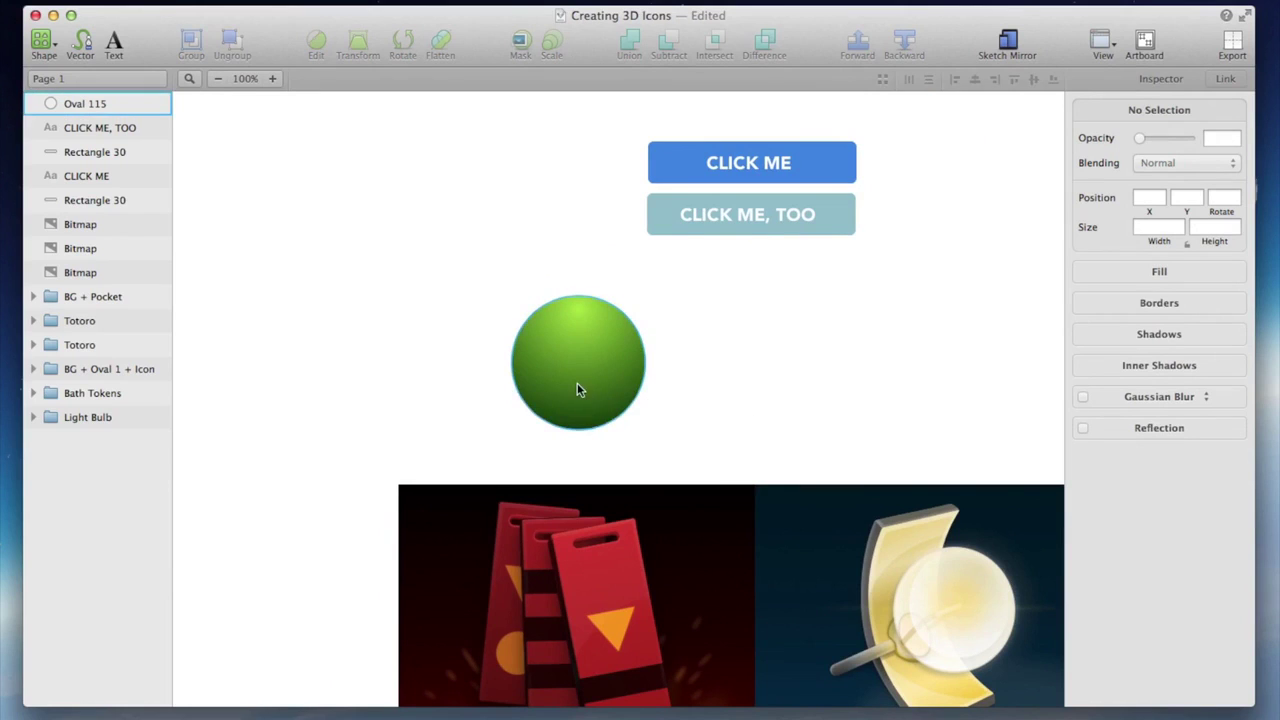
{"action": "scroll", "coordinate": [580, 391], "scroll_direction": "up", "scroll_amount": 2}
{"action": "scroll", "coordinate": [577, 389], "scroll_direction": "up", "scroll_amount": 5}
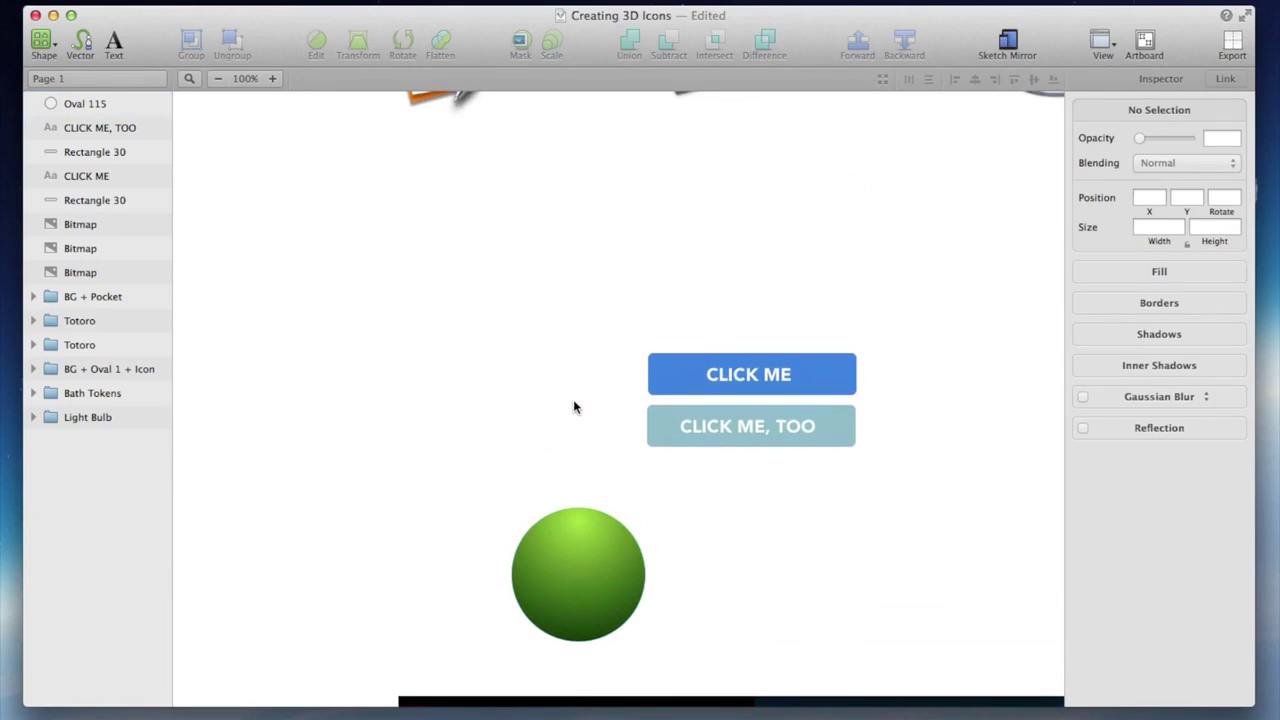
{"action": "scroll", "coordinate": [575, 405], "scroll_direction": "up", "scroll_amount": 10}
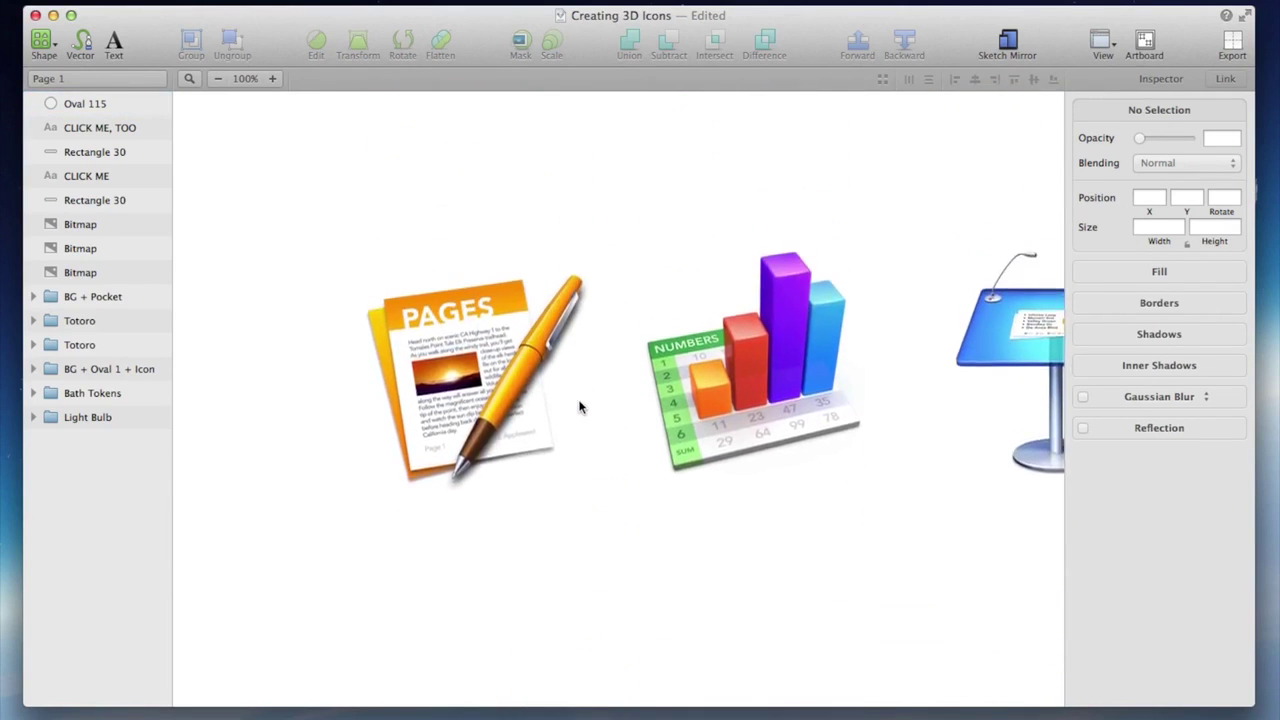
{"action": "scroll", "coordinate": [579, 406], "scroll_direction": "right", "scroll_amount": 4}
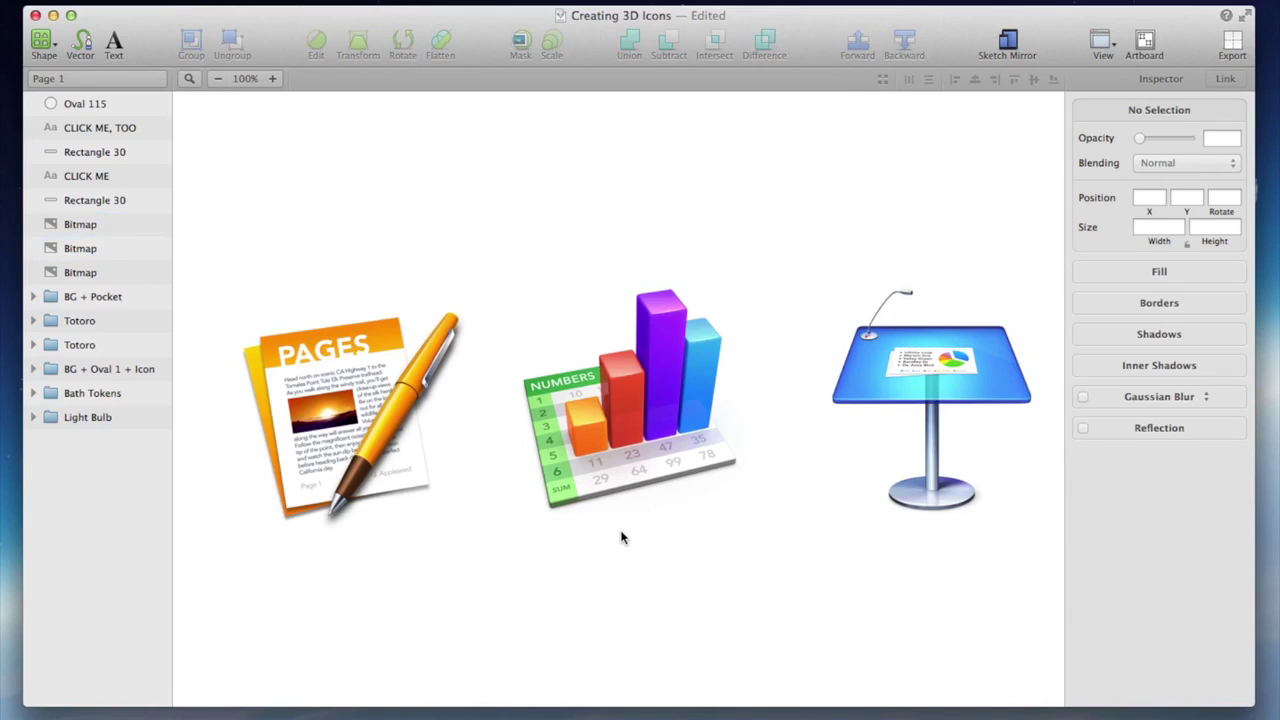
{"action": "scroll", "coordinate": [626, 546], "scroll_direction": "down", "scroll_amount": 2}
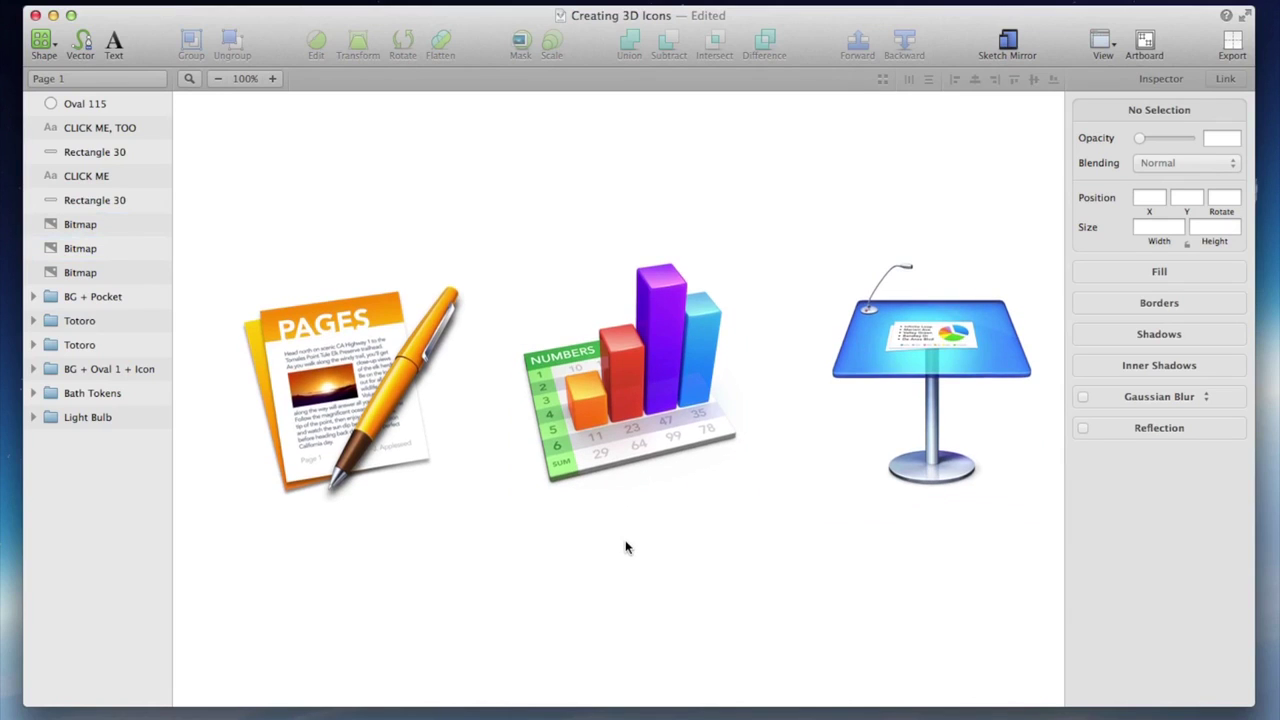
{"action": "scroll", "coordinate": [626, 546], "scroll_direction": "up", "scroll_amount": 3}
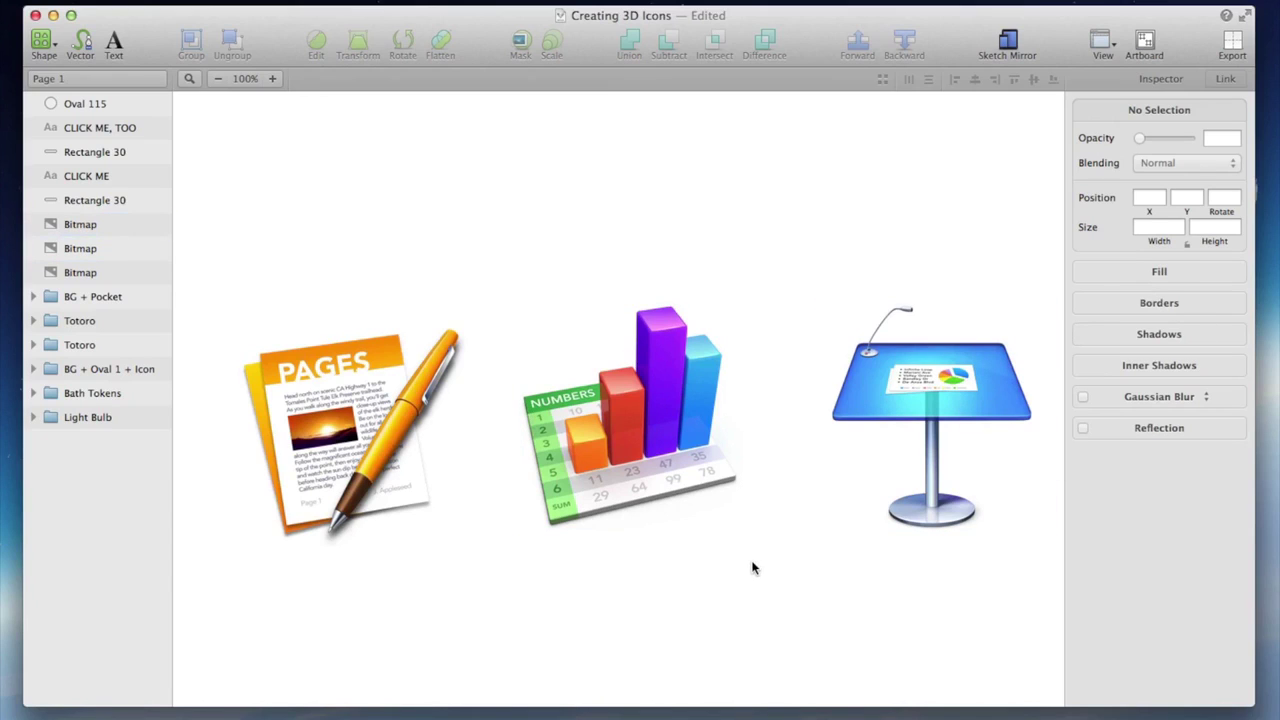
Draw an oval across the upper part of the green sphere
{"action": "scroll", "coordinate": [753, 568], "scroll_direction": "down", "scroll_amount": 10}
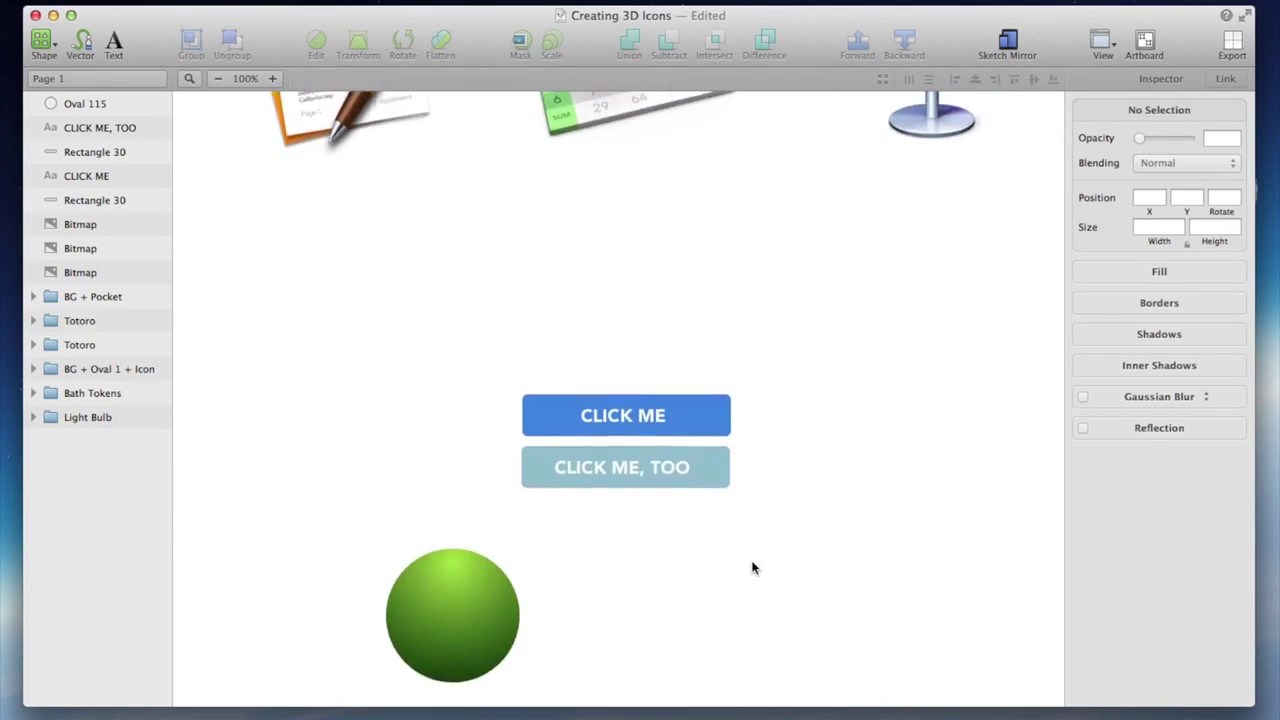
{"action": "left_click", "coordinate": [453, 462]}
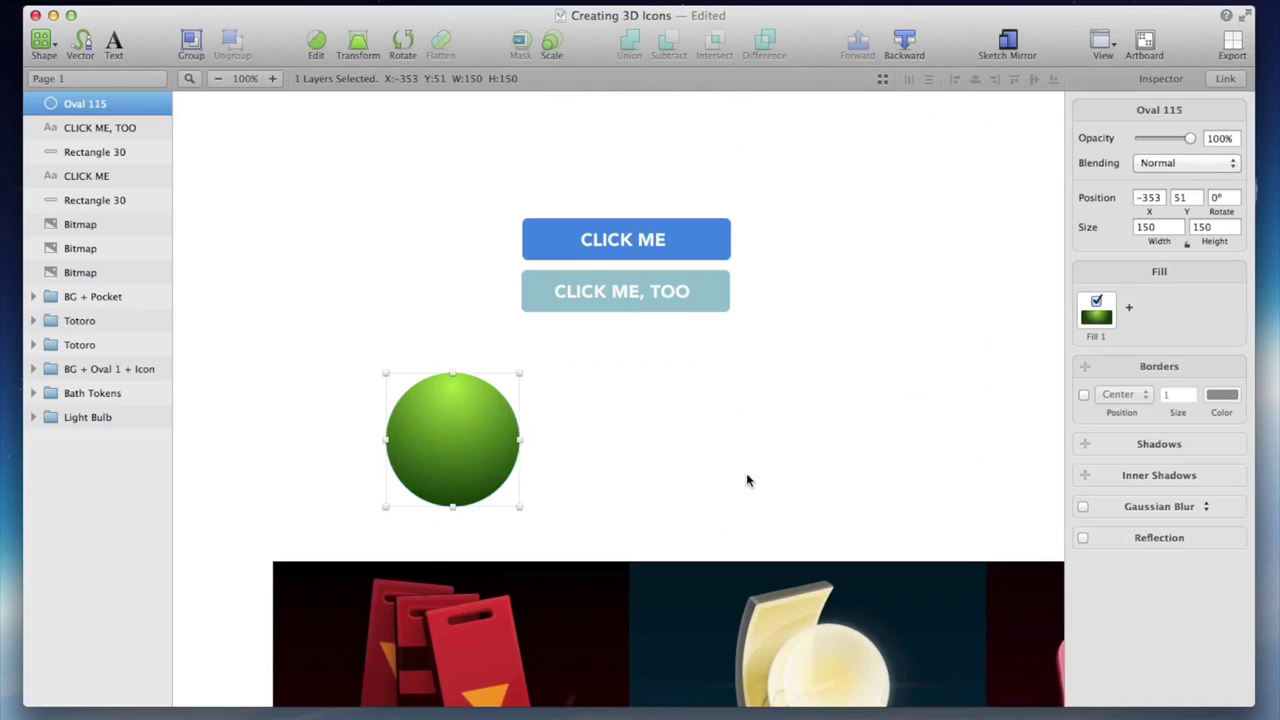
{"action": "left_click", "coordinate": [820, 400]}
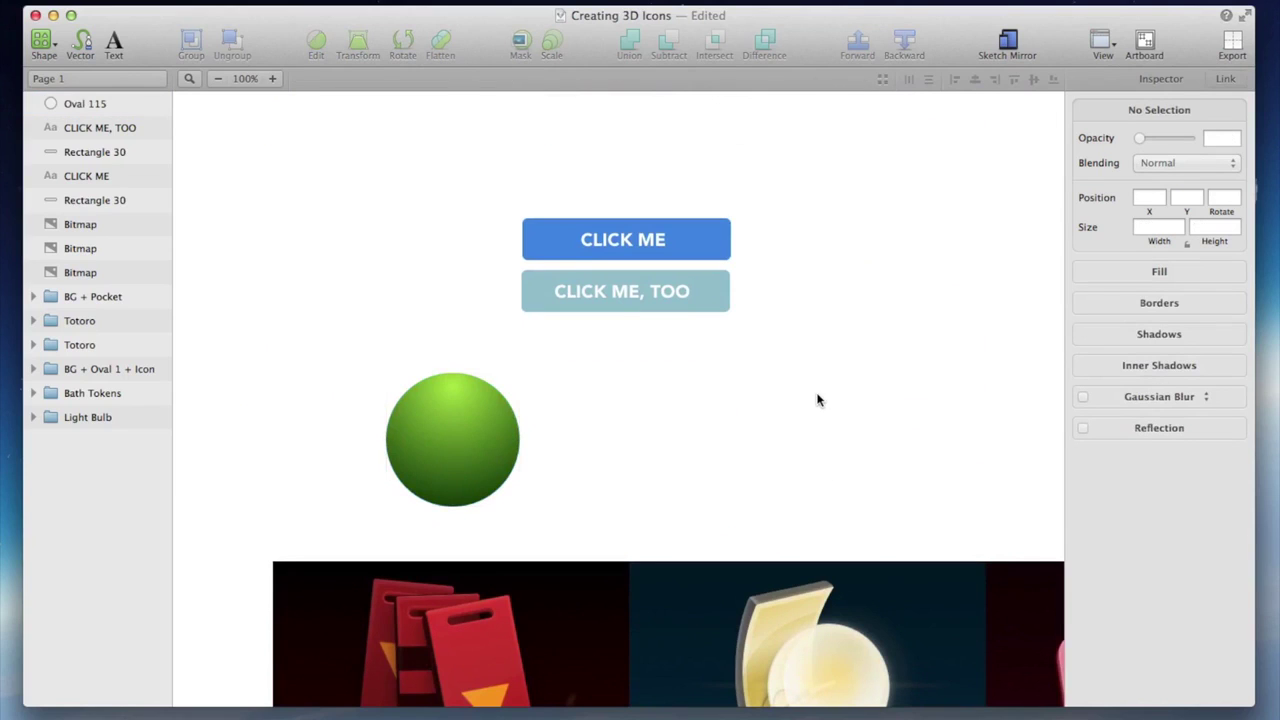
{"action": "left_click", "coordinate": [42, 42]}
{"action": "left_click", "coordinate": [82, 137]}
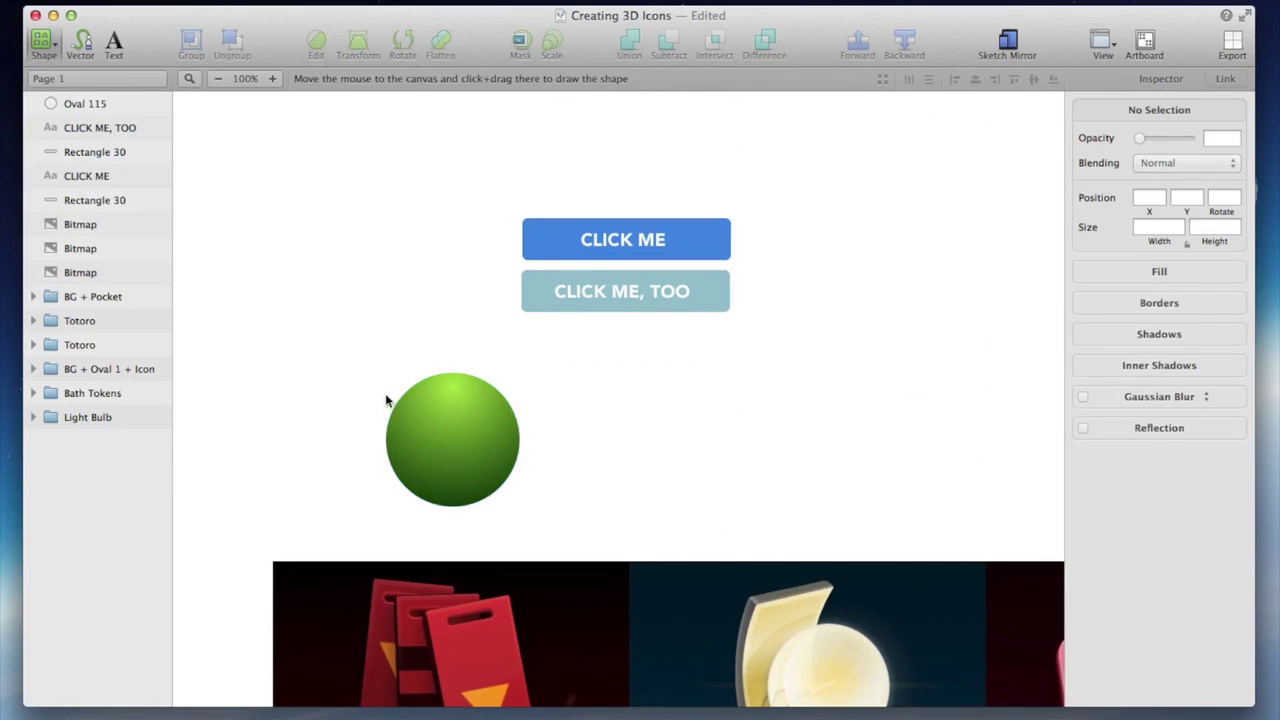
{"action": "left_click_drag", "start_coordinate": [386, 398], "coordinate": [468, 418]}
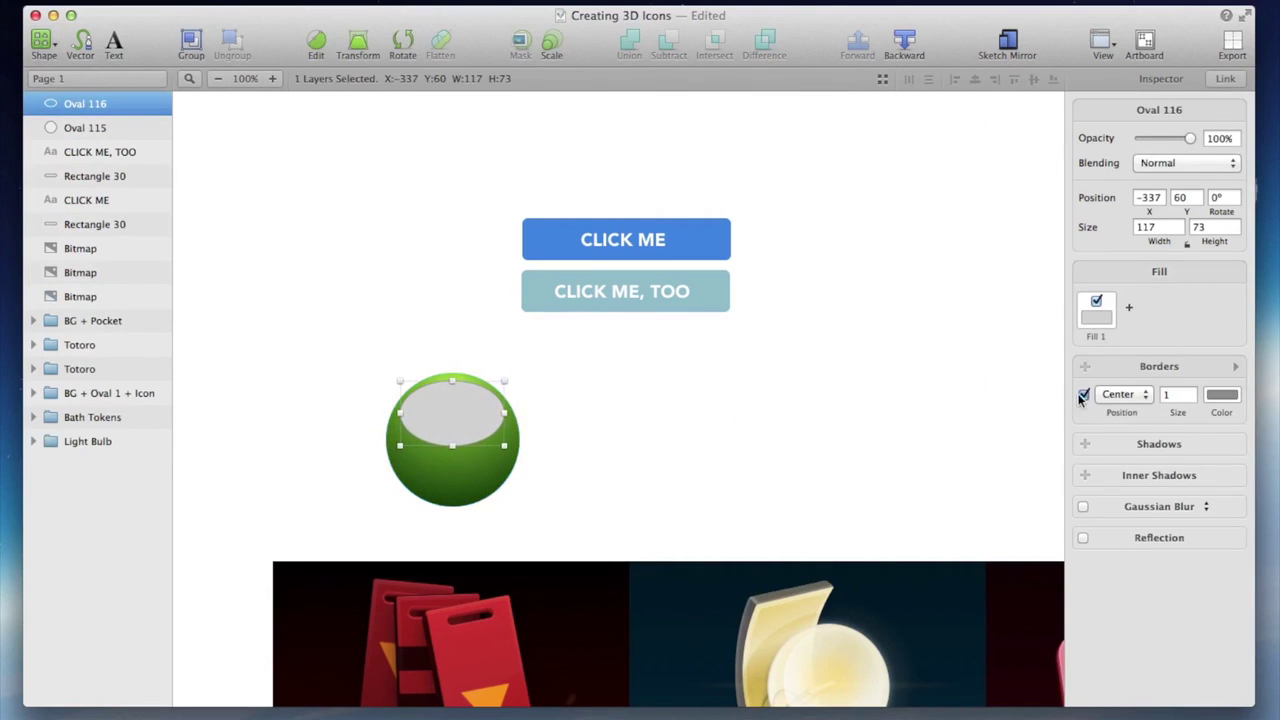
Remove the oval's border and fill it with a white to 0% opacity white gradient
{"action": "left_click", "coordinate": [1083, 396]}
{"action": "left_click", "coordinate": [1094, 312]}
{"action": "left_click", "coordinate": [1101, 602]}
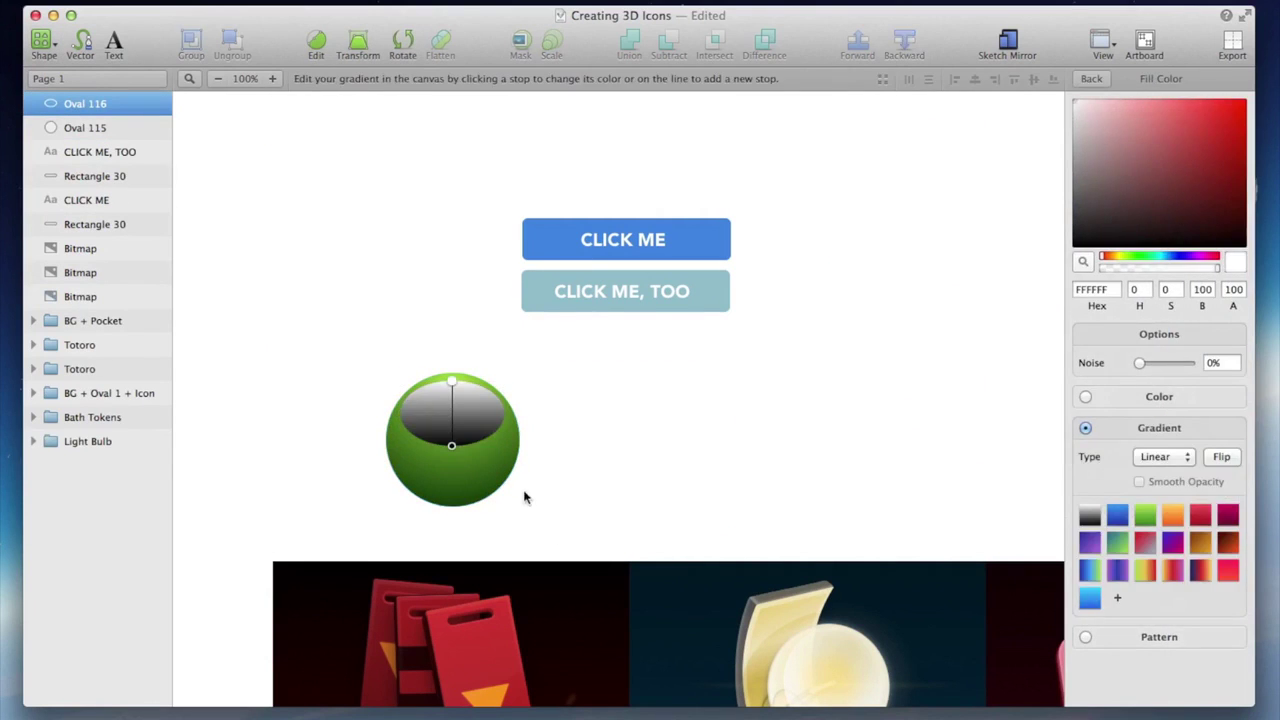
{"action": "left_click", "coordinate": [452, 446]}
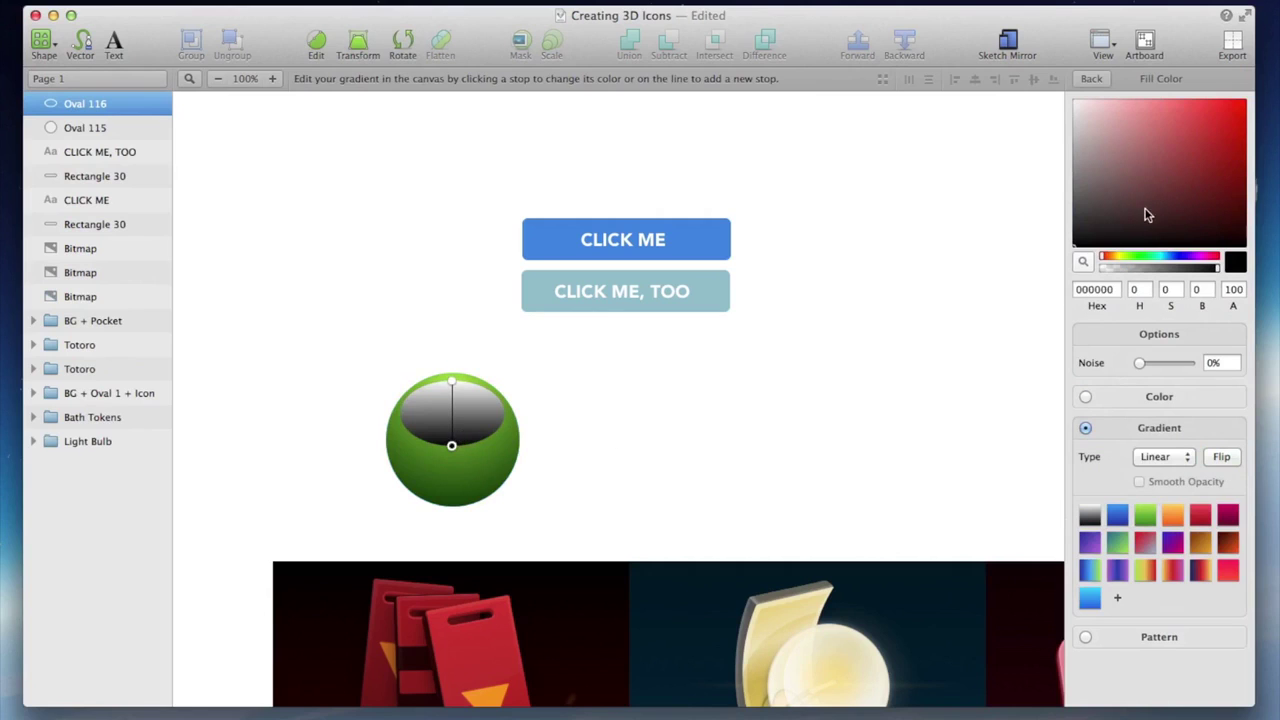
{"action": "left_click_drag", "start_coordinate": [1147, 215], "coordinate": [1074, 100]}
{"action": "type", "text": "0"}
{"action": "key", "text": "Return"}
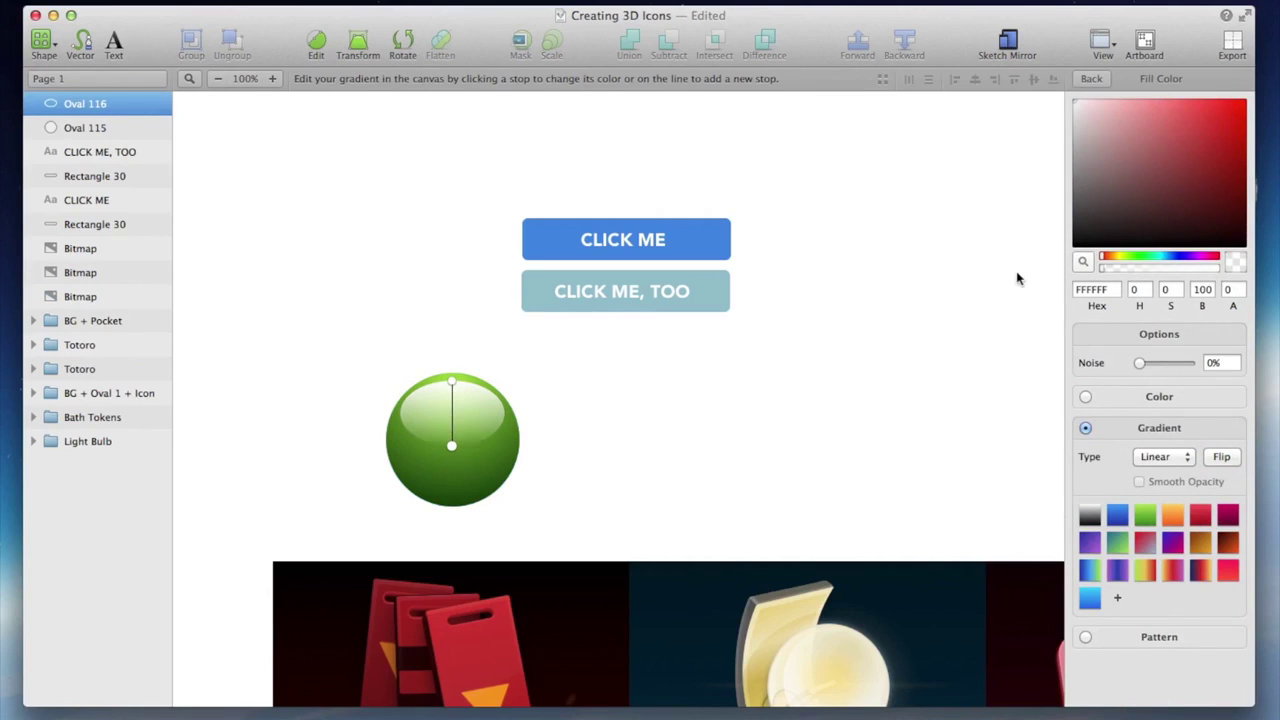
{"action": "key", "text": "Escape"}
Pull the highlight oval's top and bottom points upward to flatten it to 67 px tall
{"action": "double_click", "coordinate": [460, 389]}
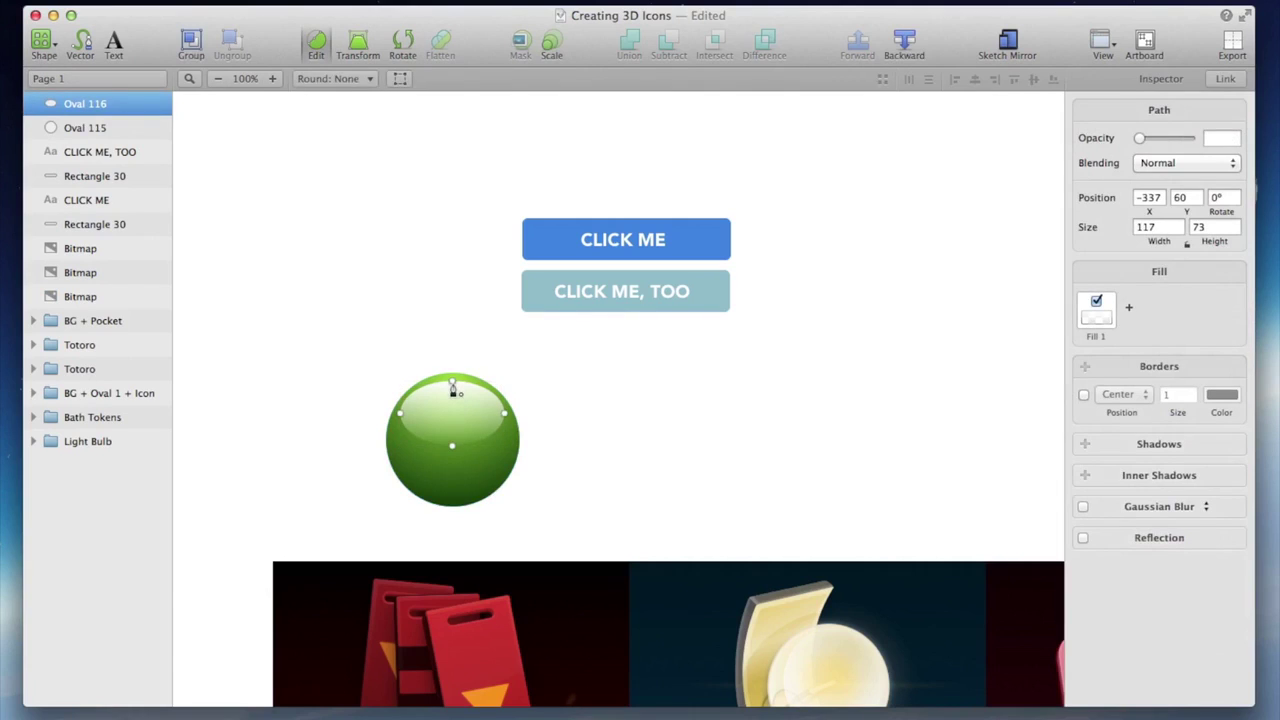
{"action": "left_click_drag", "start_coordinate": [452, 390], "coordinate": [452, 382]}
{"action": "left_click_drag", "start_coordinate": [452, 446], "coordinate": [452, 432]}
{"action": "key", "text": "Escape"}
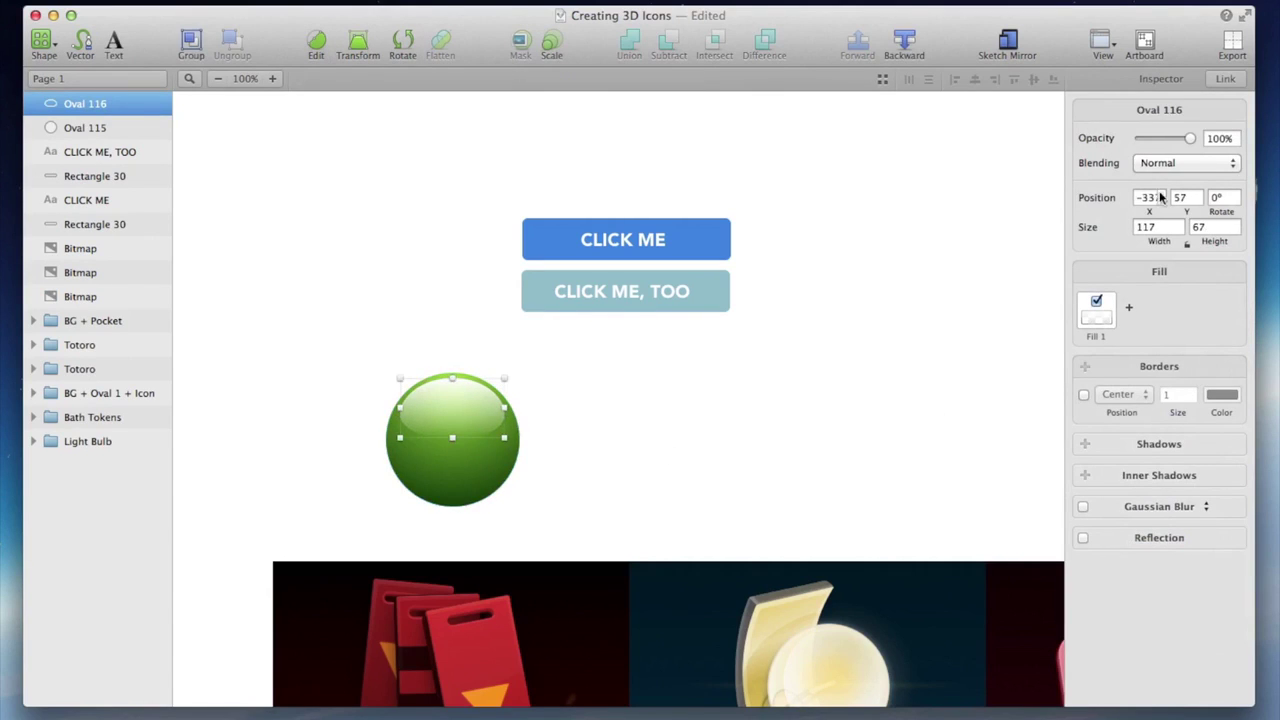
Set the highlight oval's opacity to 39% and nudge it up to Y 52
{"action": "left_click_drag", "start_coordinate": [1196, 133], "coordinate": [1164, 147]}
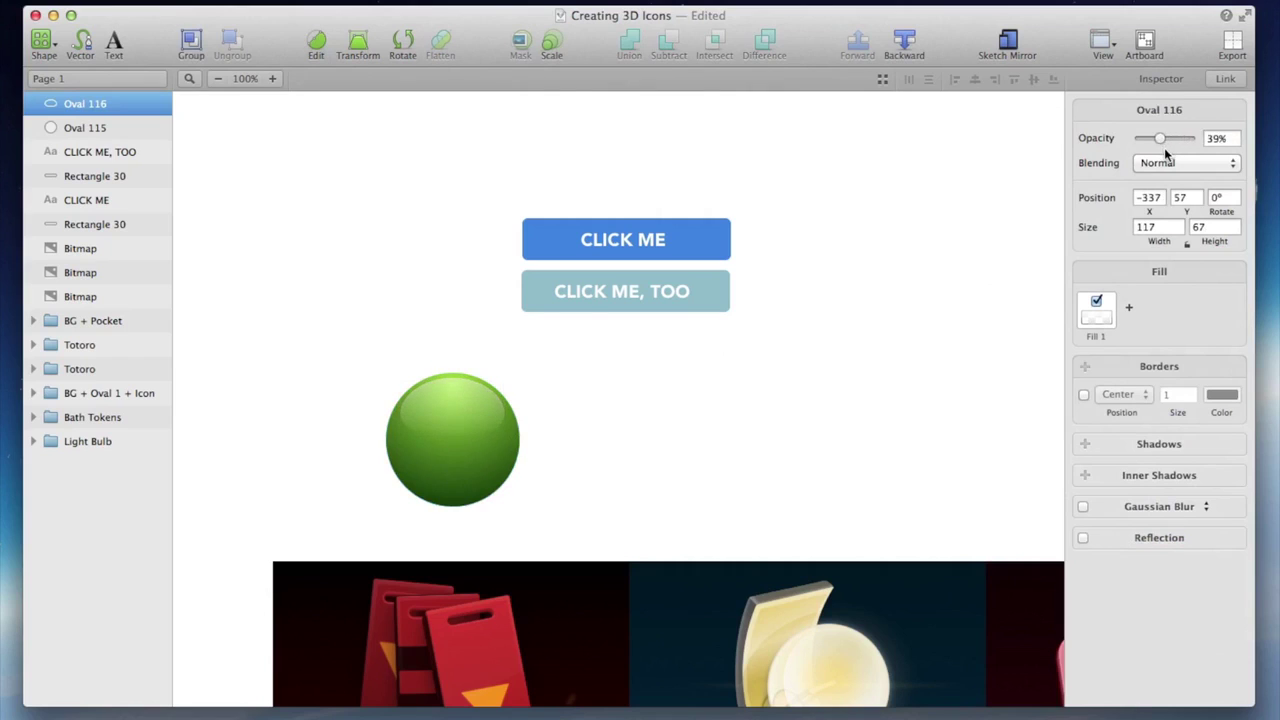
{"action": "left_click", "coordinate": [1000, 310]}
{"action": "left_click", "coordinate": [484, 378]}
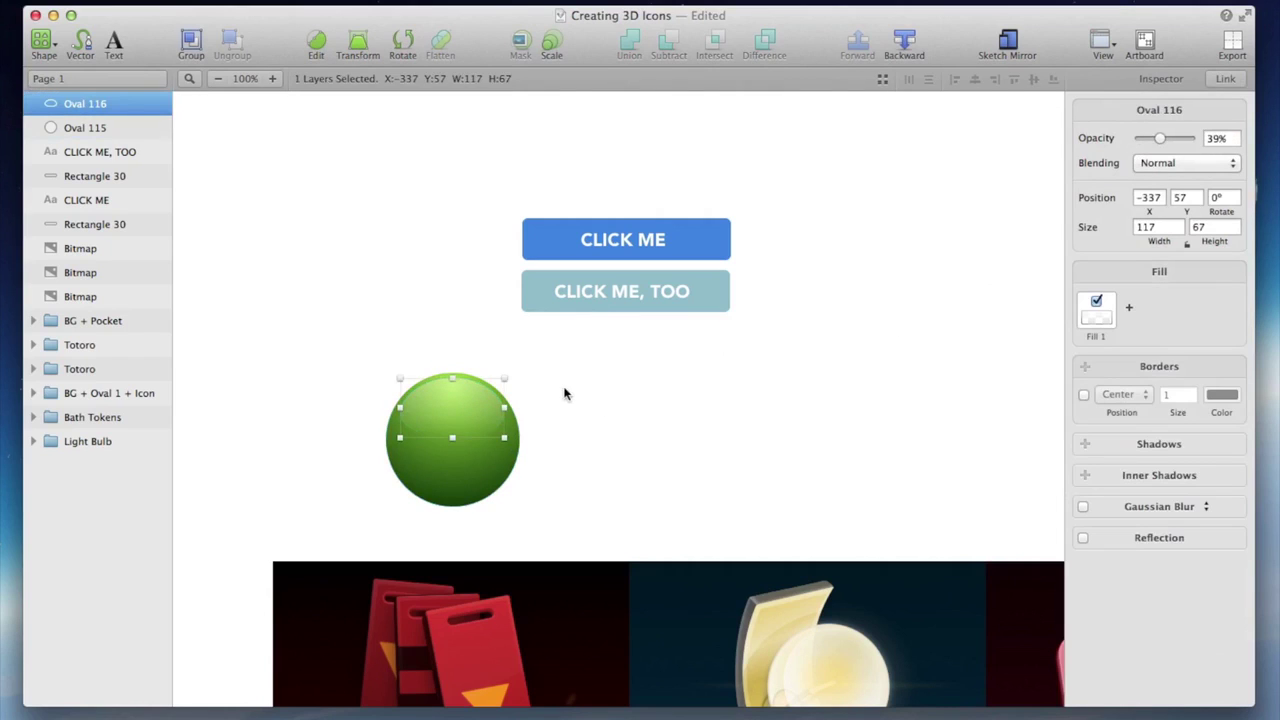
{"action": "key", "text": "Up"}
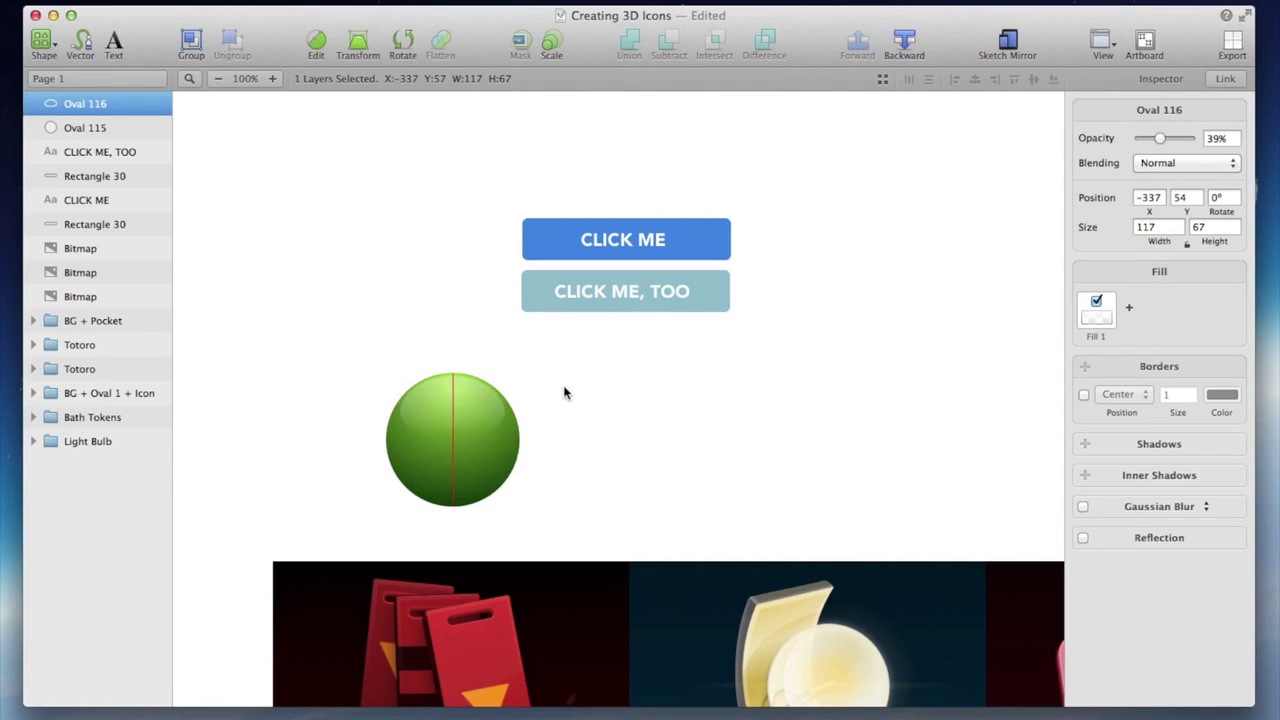
{"action": "key", "text": "Up"}
{"action": "key", "text": "Up"}
{"action": "key", "text": "Escape"}
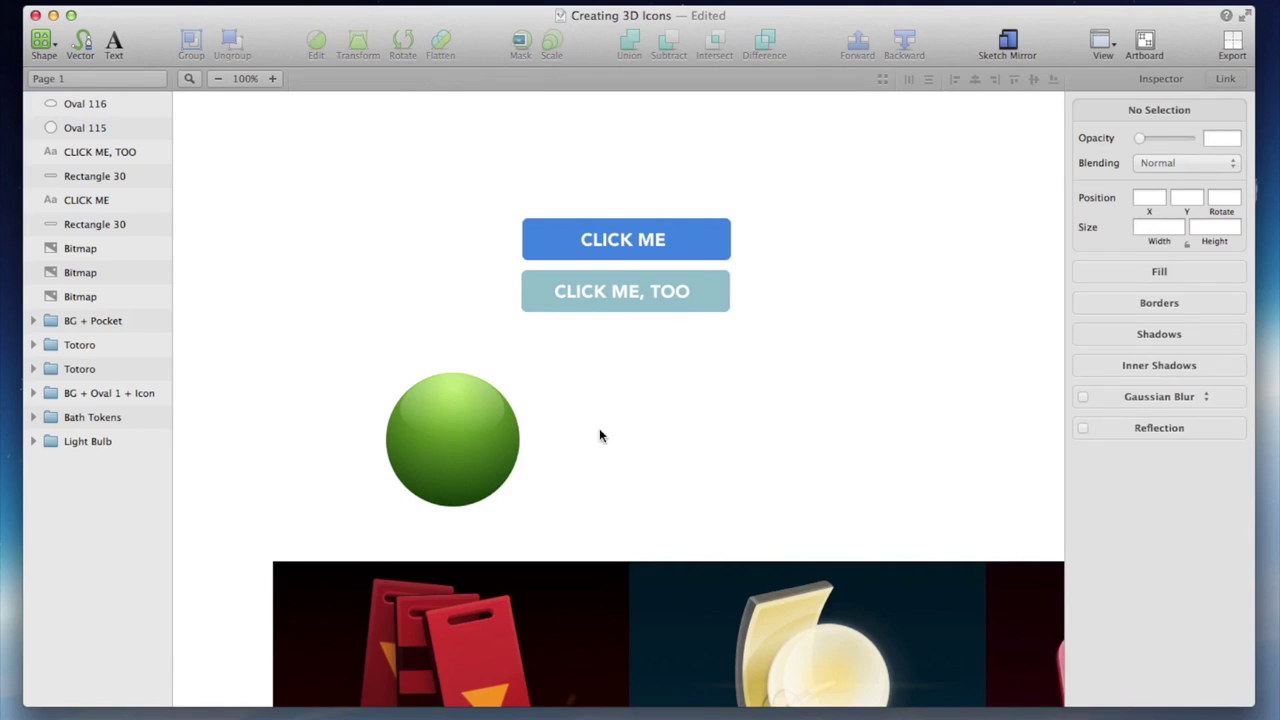
{"action": "scroll", "coordinate": [599, 435], "scroll_direction": "down", "scroll_amount": 5}
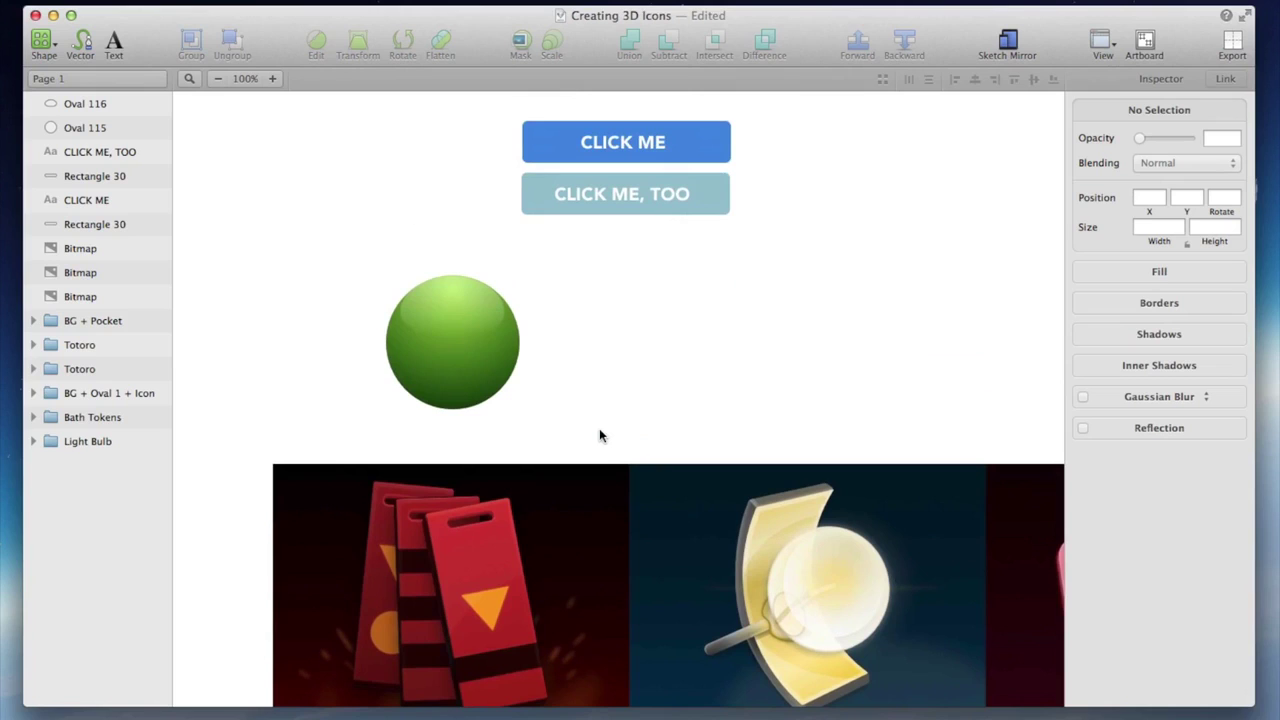
{"action": "scroll", "coordinate": [599, 430], "scroll_direction": "down", "scroll_amount": 5}
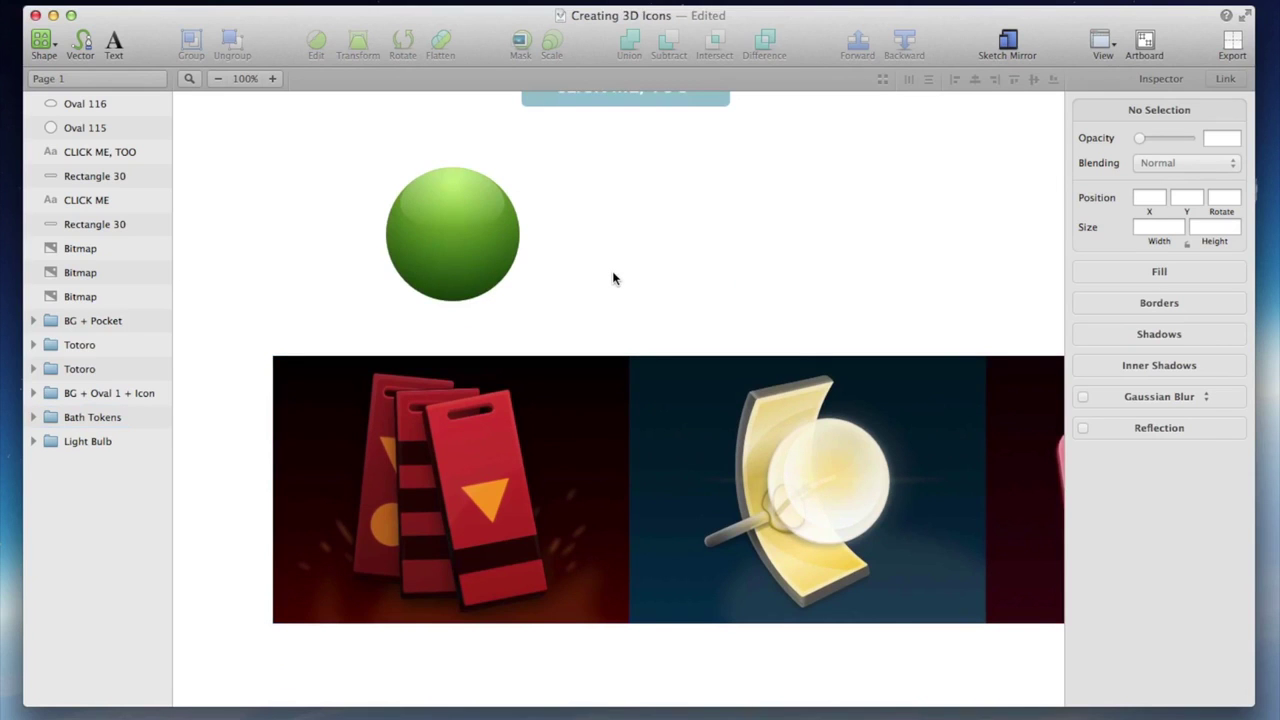
{"action": "scroll", "coordinate": [614, 279], "scroll_direction": "right", "scroll_amount": 15}
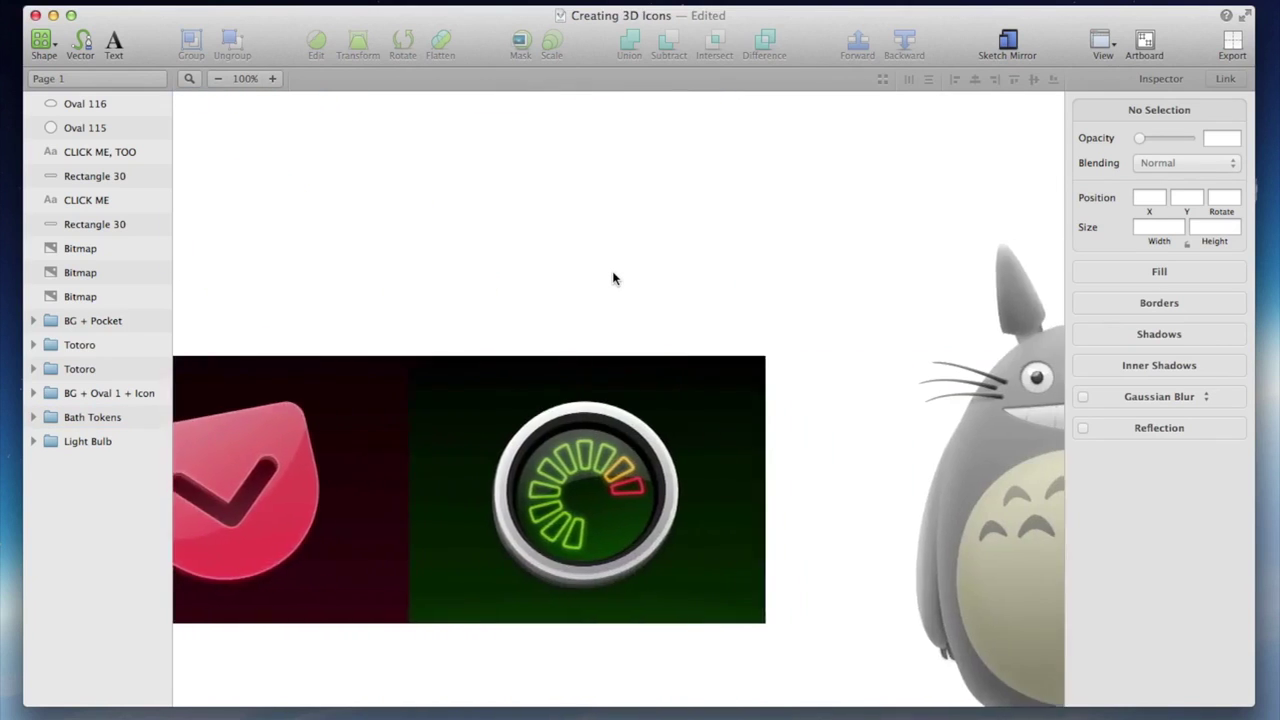
{"action": "scroll", "coordinate": [614, 279], "scroll_direction": "right", "scroll_amount": 5}
{"action": "scroll", "coordinate": [614, 279], "scroll_direction": "down", "scroll_amount": 3}
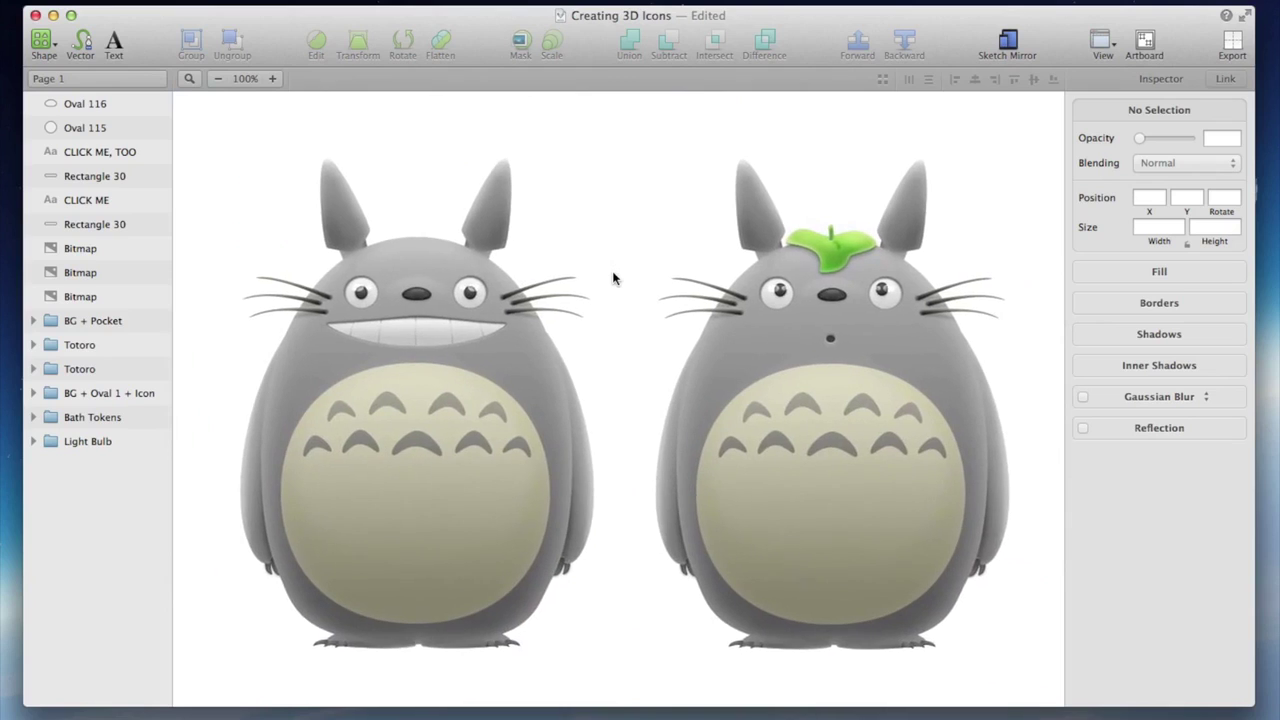